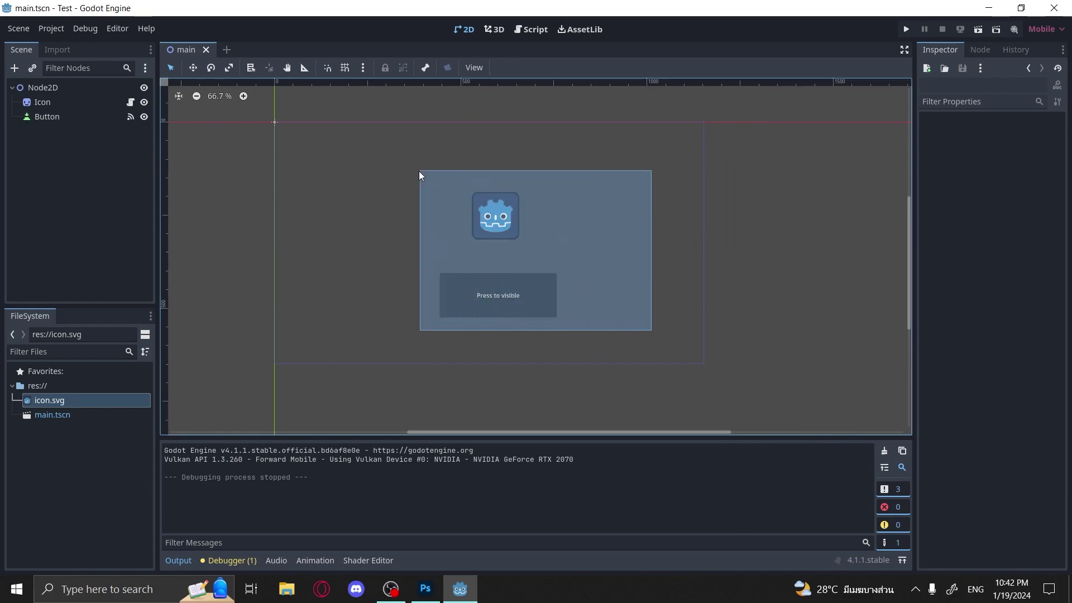
{"action": "left_click", "coordinate": [595, 173]}
{"action": "left_click_drag", "start_coordinate": [632, 169], "coordinate": [393, 343]}
{"action": "left_click", "coordinate": [636, 203]}
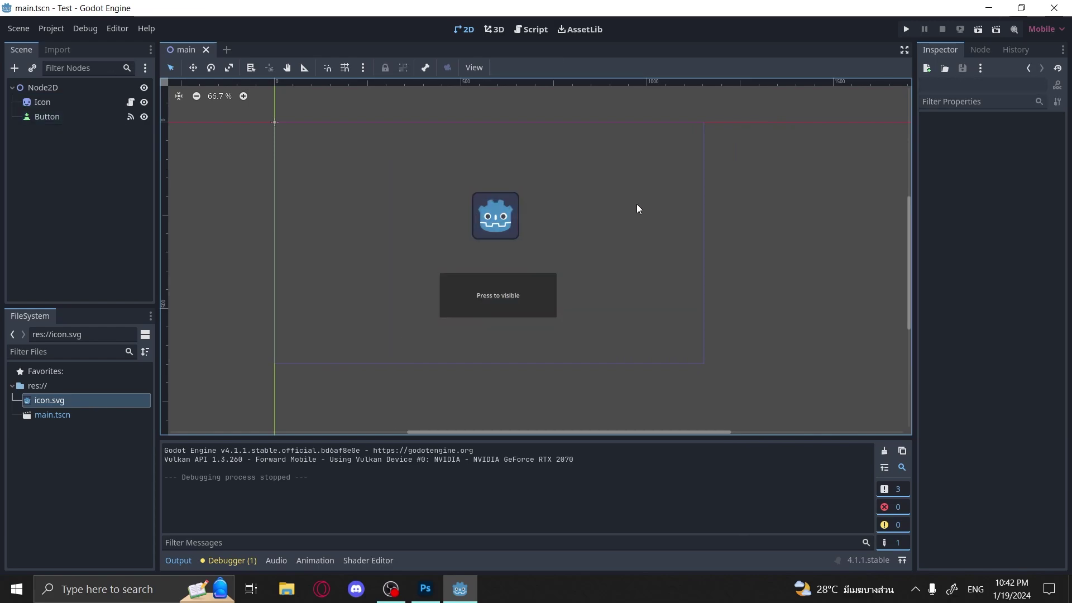
Step: Run the project, check the scene's layout with the game window moved around and maximized, and close the game
{"action": "left_click", "coordinate": [907, 30]}
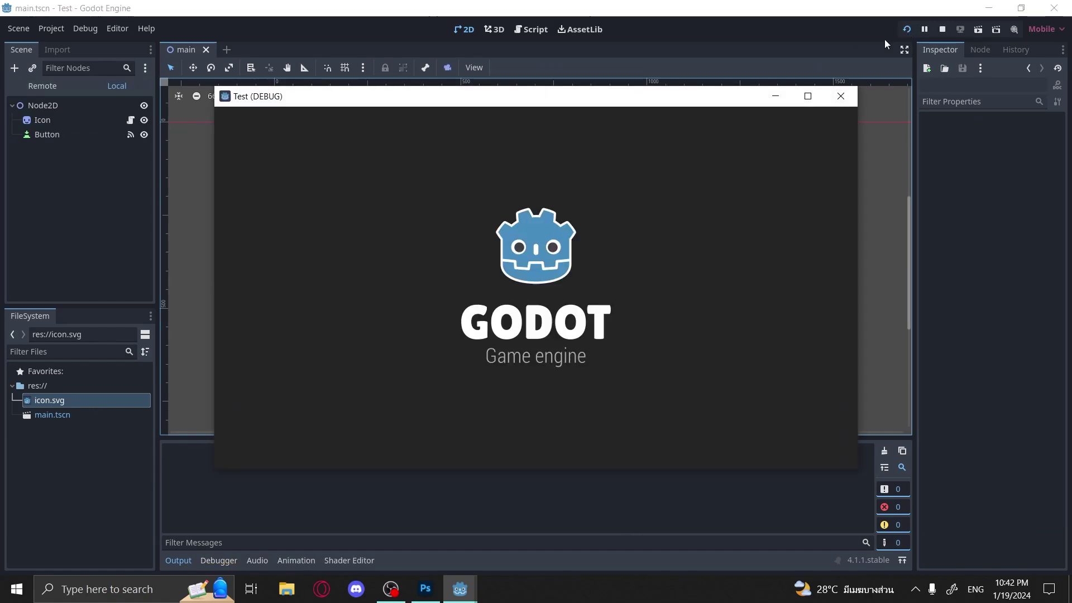
{"action": "left_click_drag", "start_coordinate": [652, 101], "coordinate": [778, 440]}
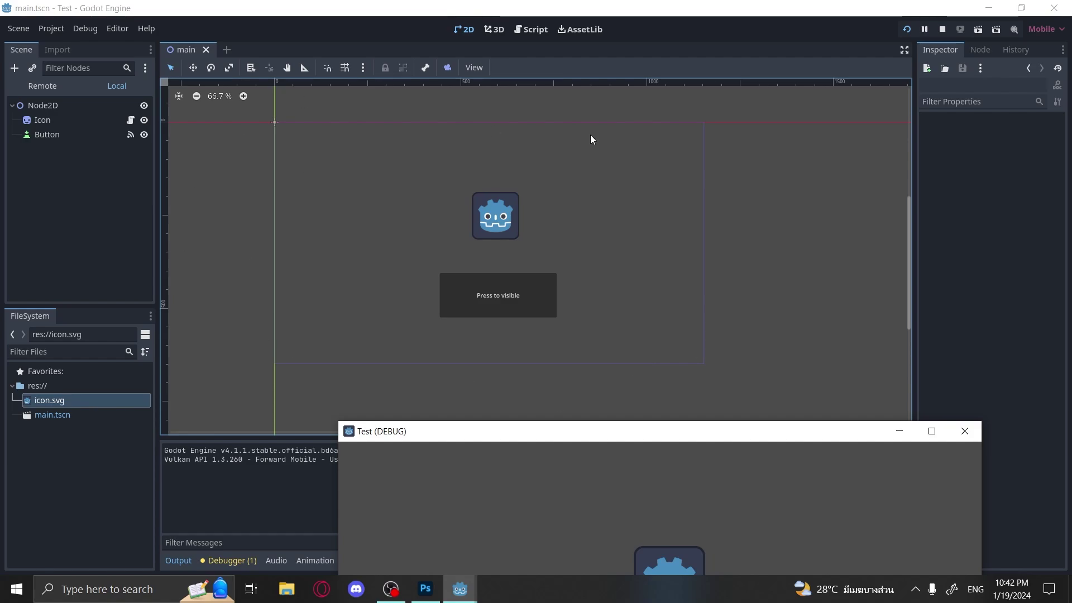
{"action": "left_click_drag", "start_coordinate": [699, 431], "coordinate": [778, 150]}
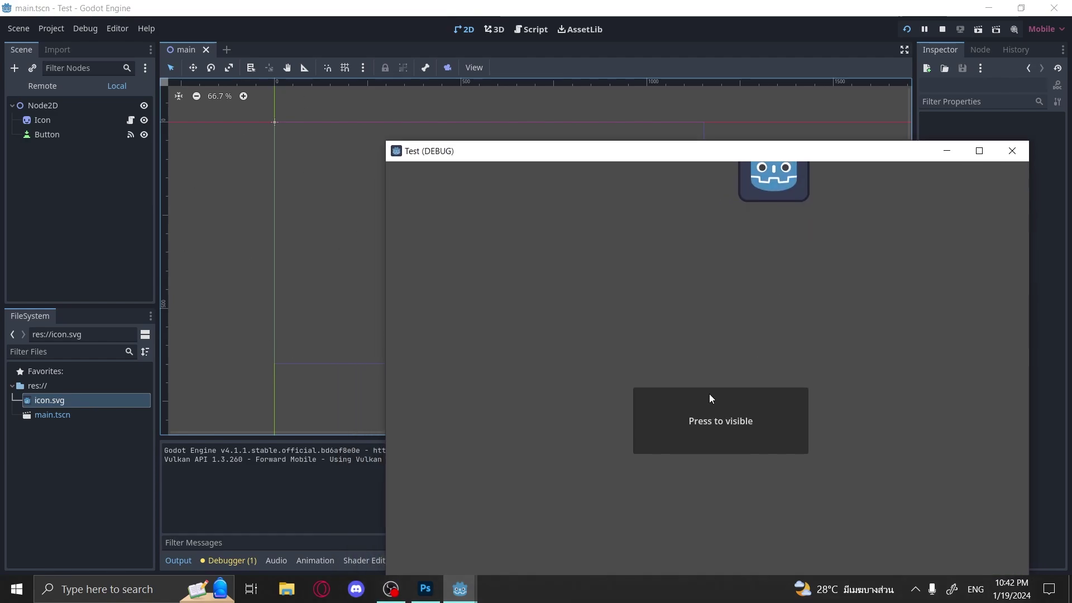
{"action": "left_click", "coordinate": [980, 151]}
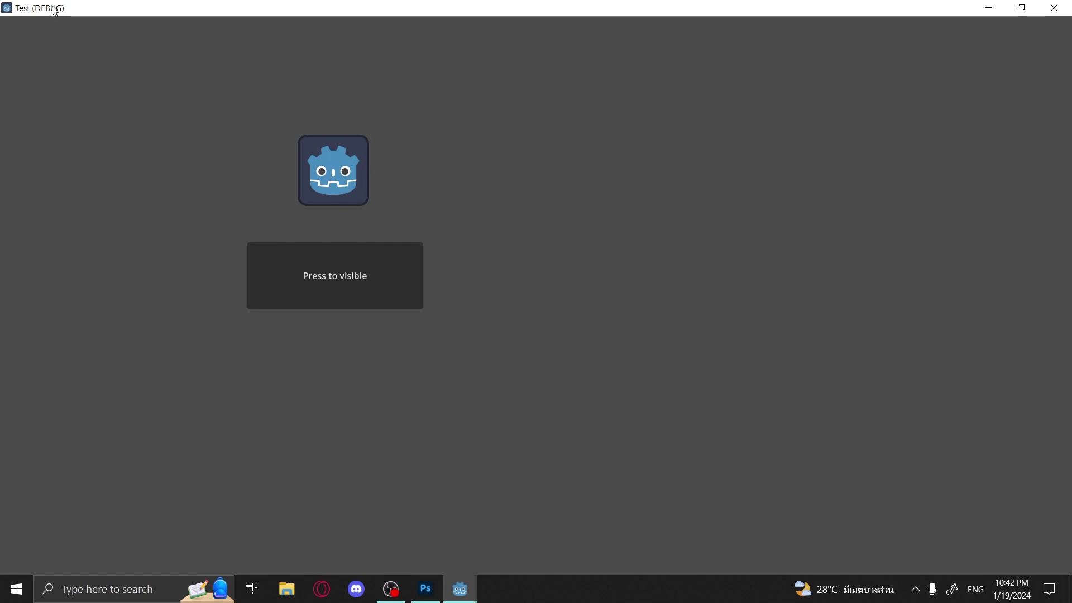
{"action": "left_click", "coordinate": [1054, 7]}
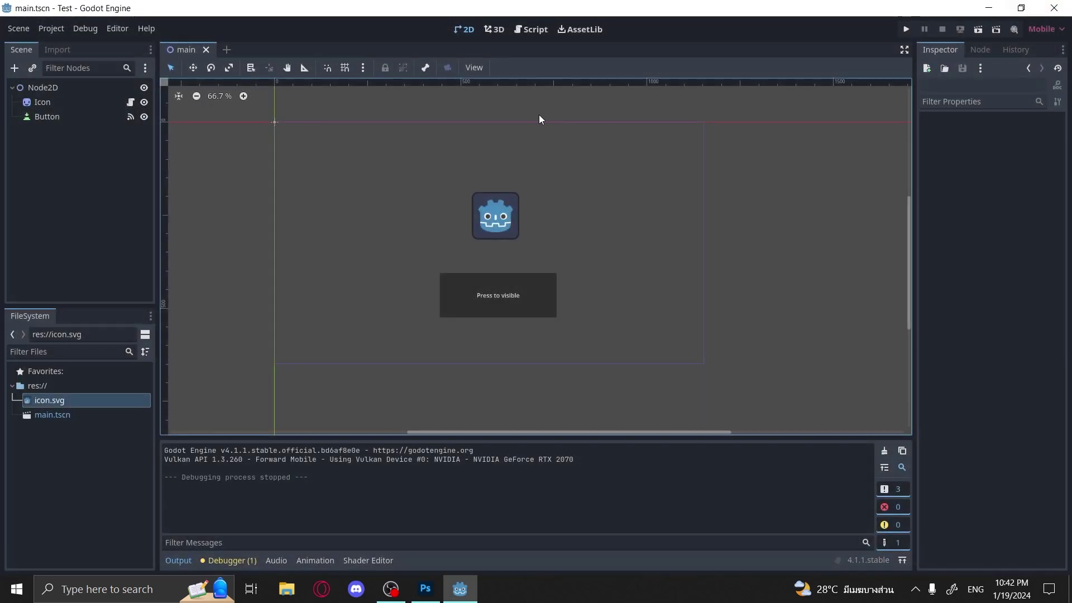
Step: Set the project's display window viewport width to 1920 and height to 1080 in the project settings
{"action": "left_click", "coordinate": [50, 32]}
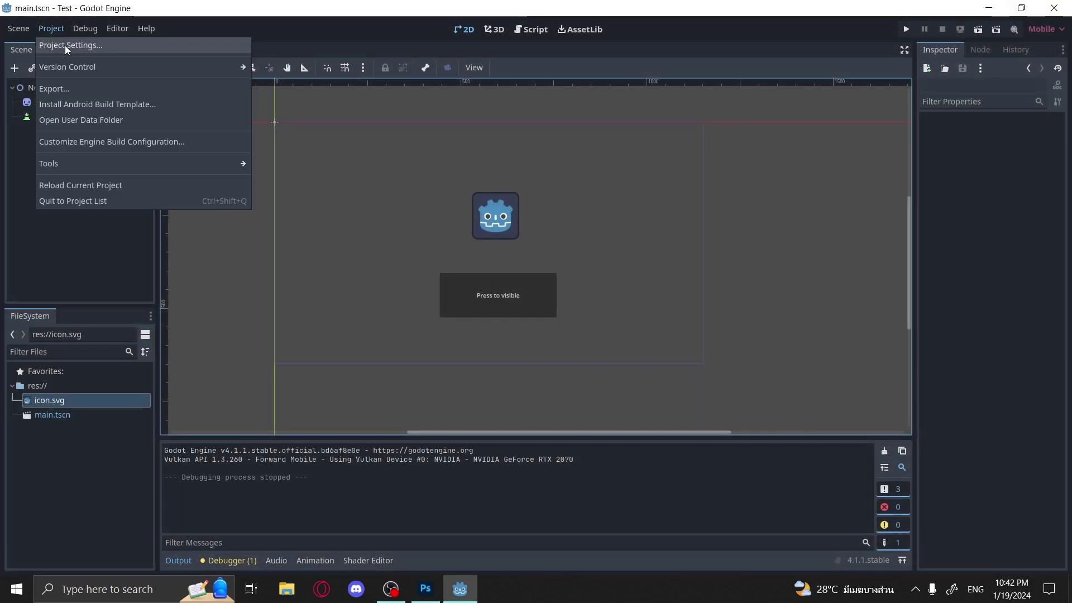
{"action": "left_click", "coordinate": [65, 45]}
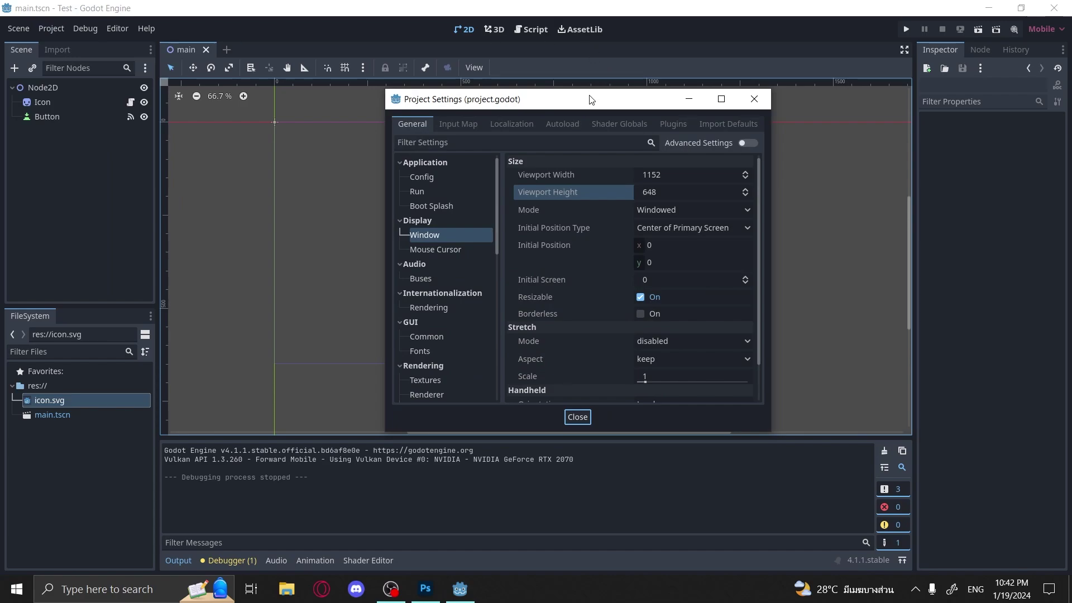
{"action": "left_click_drag", "start_coordinate": [638, 100], "coordinate": [886, 133]}
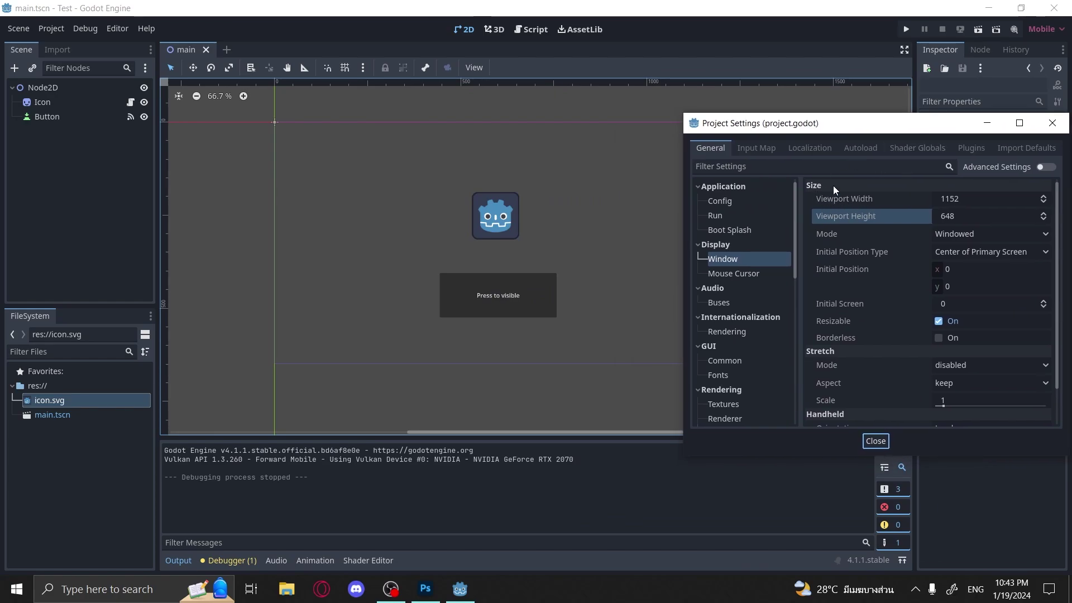
{"action": "left_click_drag", "start_coordinate": [830, 125], "coordinate": [877, 98]}
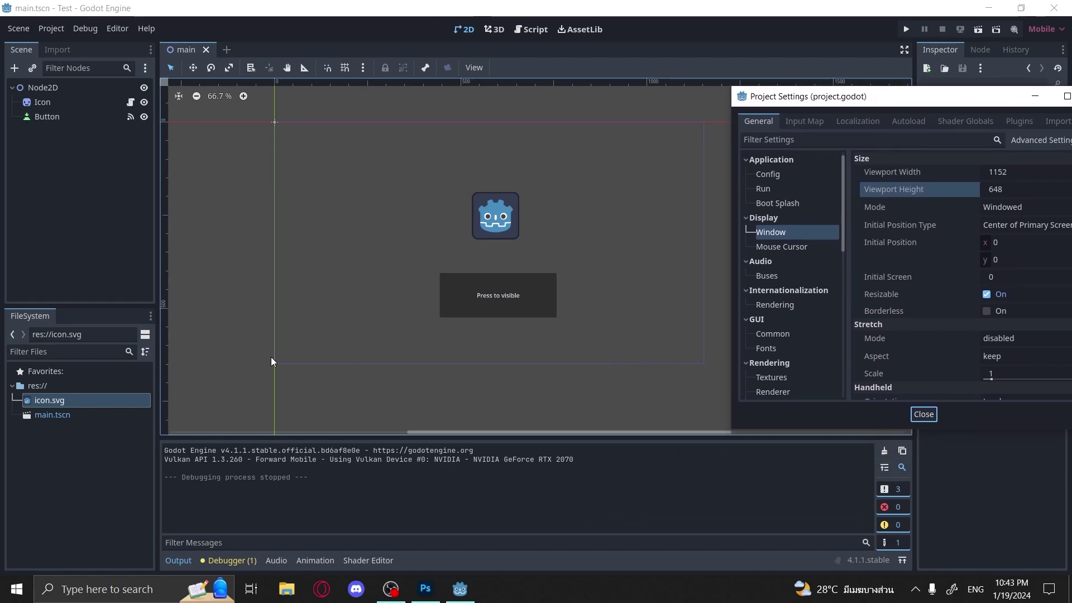
{"action": "left_click_drag", "start_coordinate": [954, 106], "coordinate": [815, 122]}
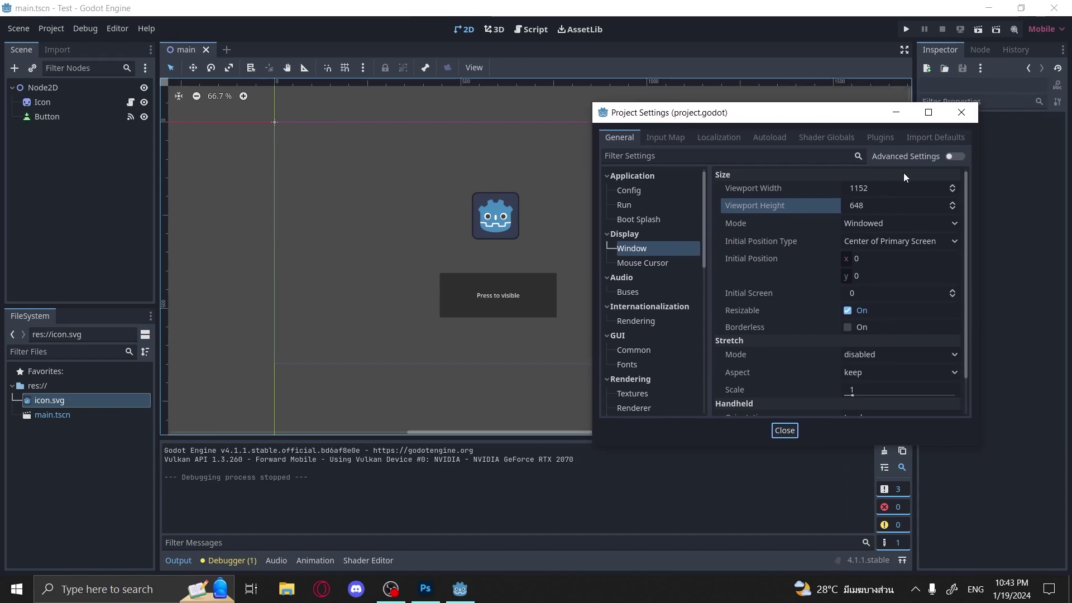
{"action": "left_click", "coordinate": [905, 186]}
{"action": "type", "text": "1920"}
{"action": "key", "text": "Tab"}
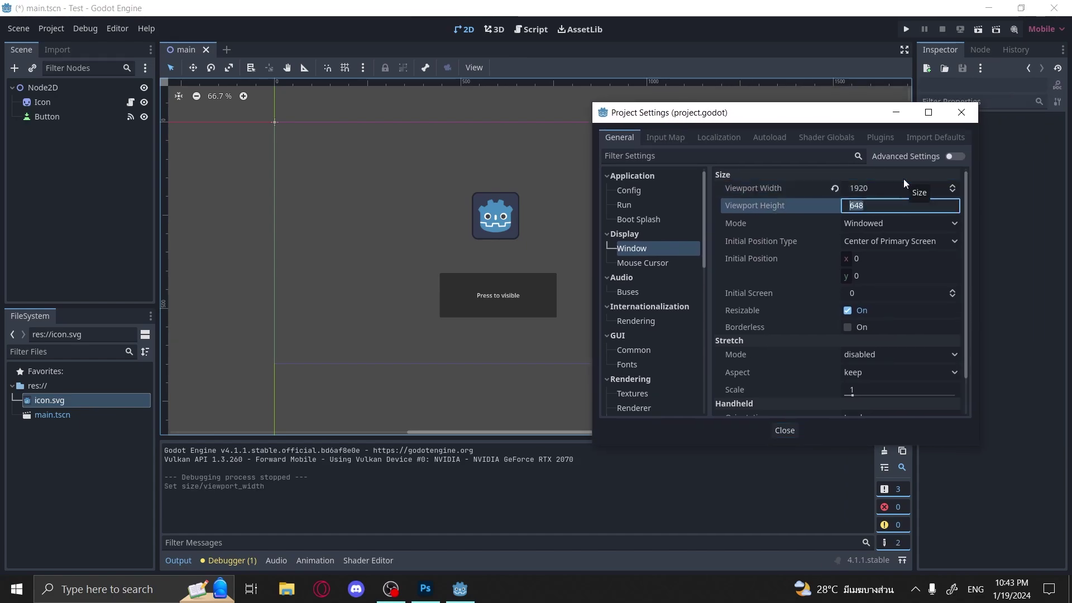
{"action": "type", "text": "1080"}
{"action": "key", "text": "Return"}
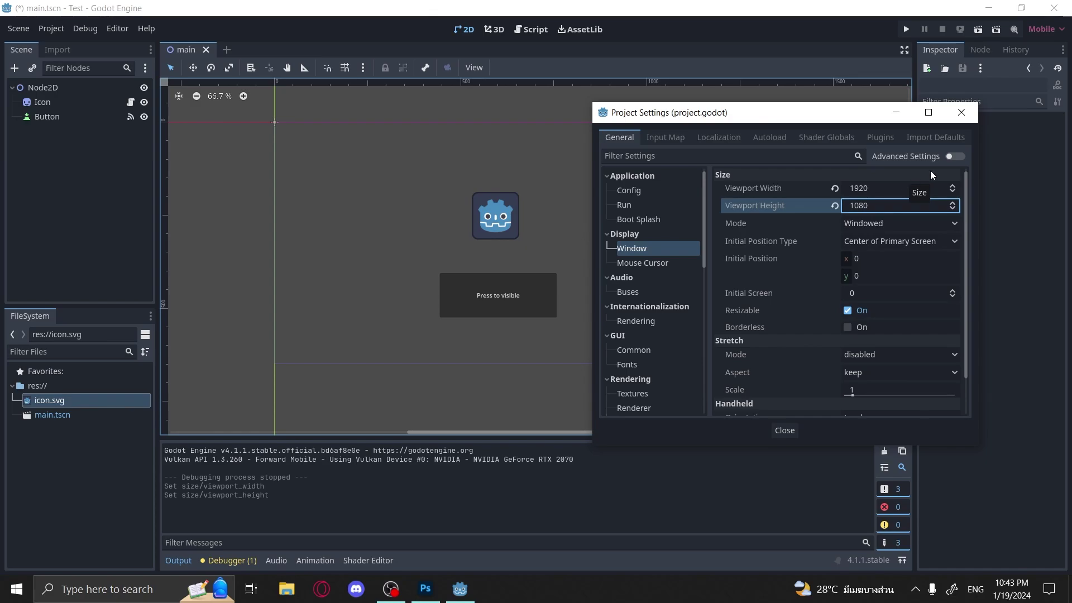
{"action": "left_click", "coordinate": [784, 429]}
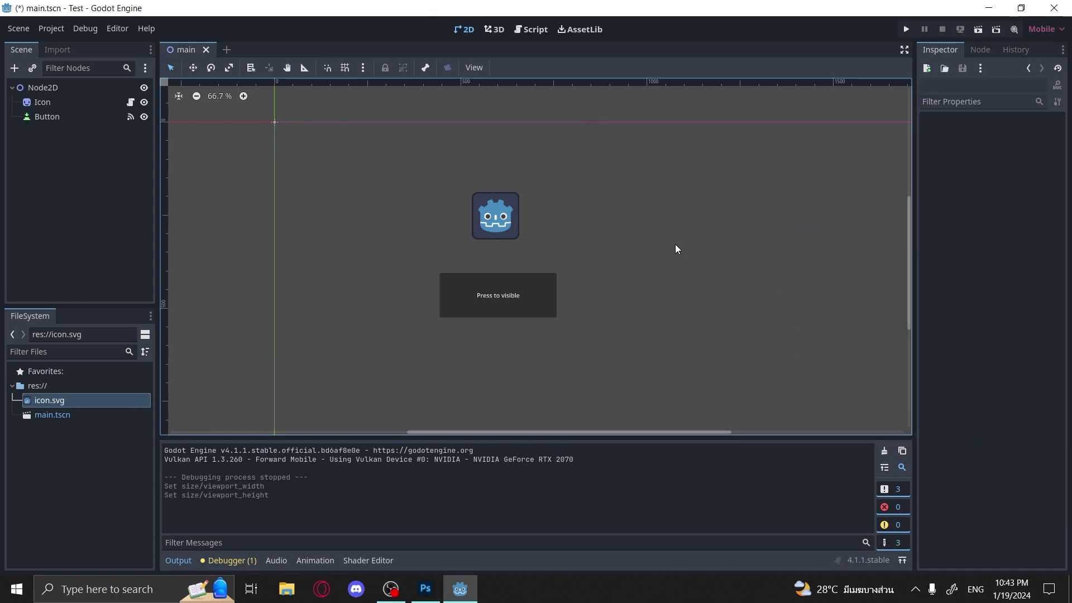
Step: Move the Icon and Button together to around the centre of the enlarged viewport frame
{"action": "scroll", "coordinate": [675, 249], "scroll_direction": "down", "scroll_amount": 3}
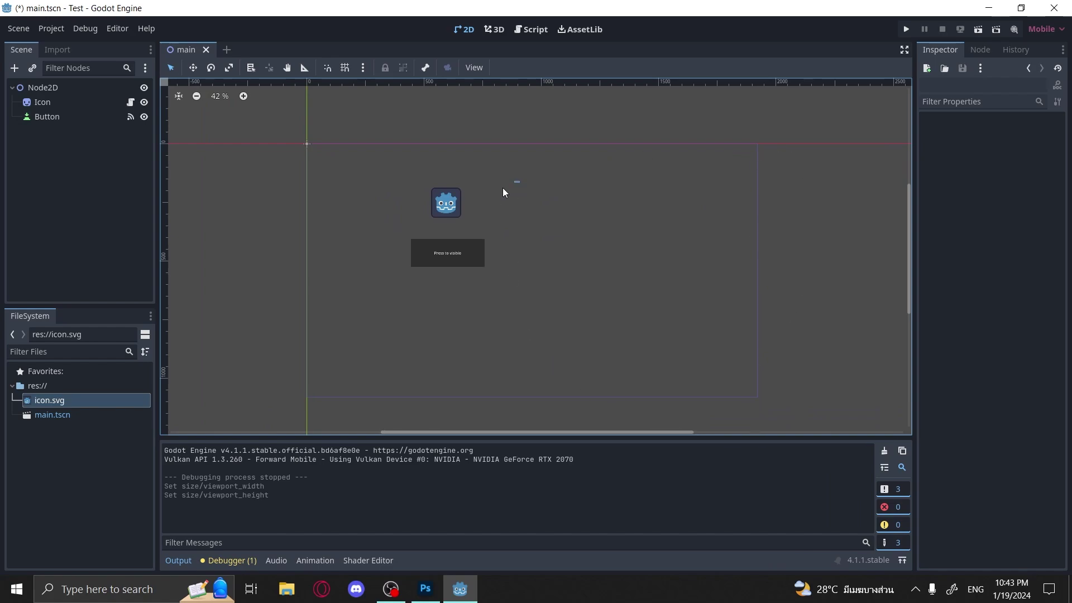
{"action": "left_click_drag", "start_coordinate": [502, 190], "coordinate": [318, 304]}
{"action": "left_click_drag", "start_coordinate": [478, 256], "coordinate": [570, 319]}
{"action": "left_click", "coordinate": [671, 314]}
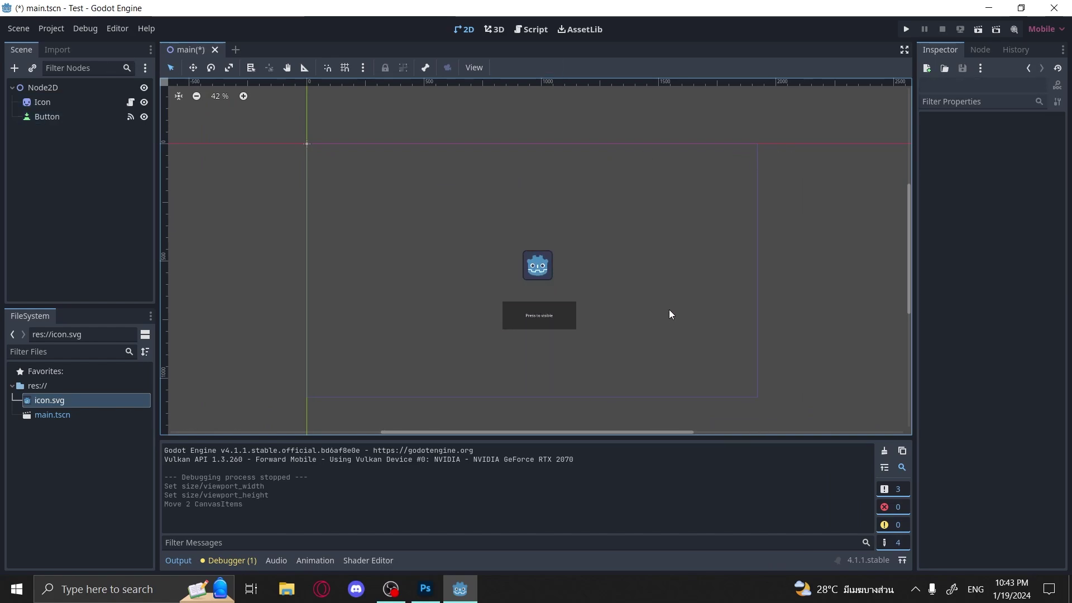
Step: Run the project, test the "Press to visible" button twice, and close the game window
{"action": "left_click", "coordinate": [907, 29]}
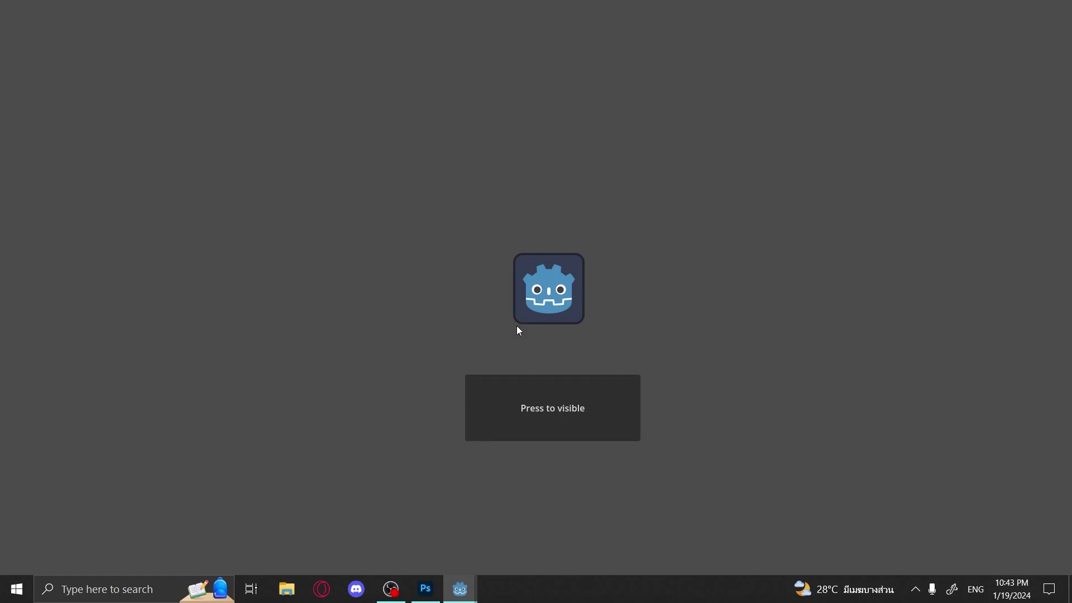
{"action": "left_click", "coordinate": [625, 403]}
{"action": "left_click", "coordinate": [625, 404]}
{"action": "mouse_move", "coordinate": [459, 589]}
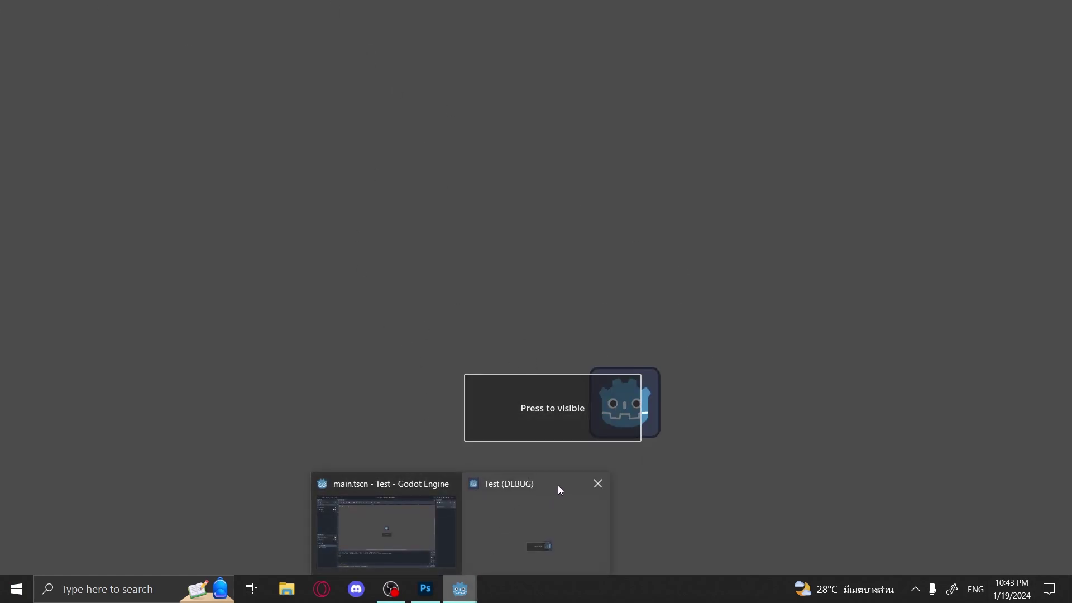
{"action": "left_click", "coordinate": [595, 484]}
{"action": "left_click", "coordinate": [466, 509]}
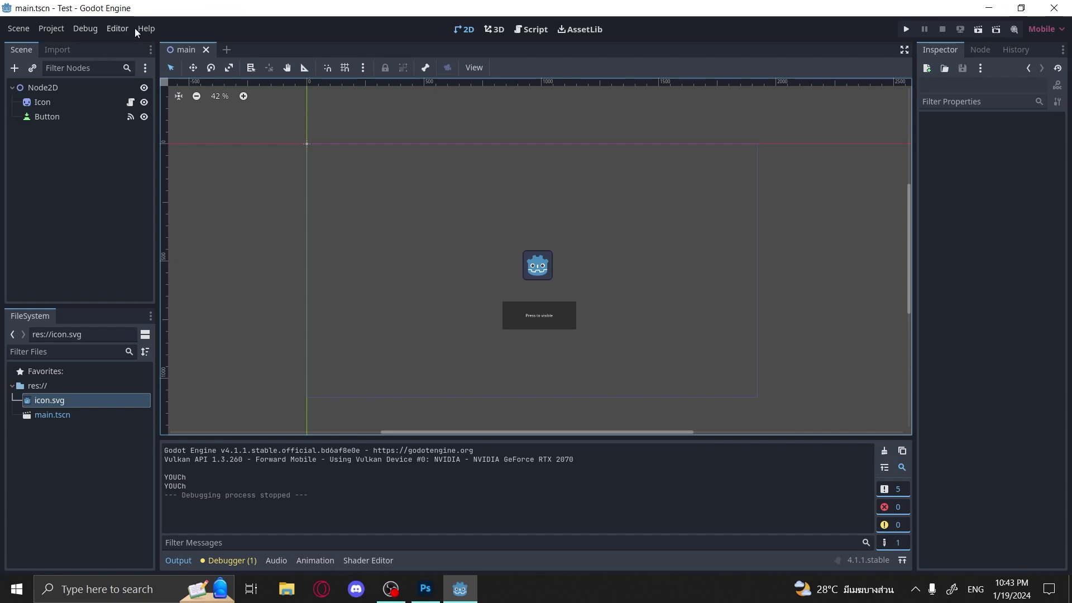
Step: Set the display window's stretch mode to canvas_items in the project settings
{"action": "left_click", "coordinate": [50, 29]}
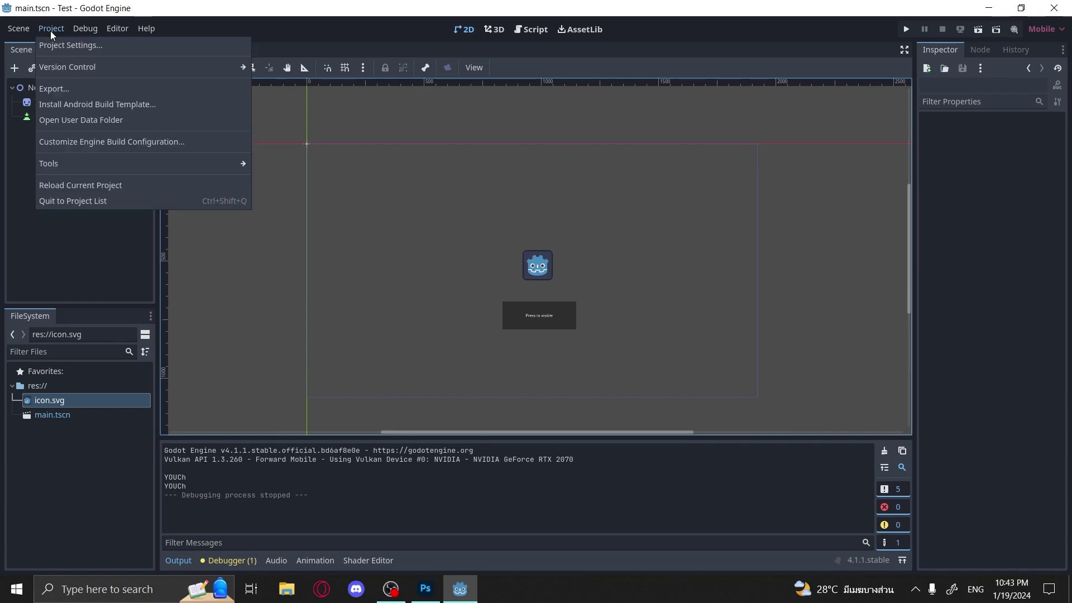
{"action": "left_click", "coordinate": [56, 43]}
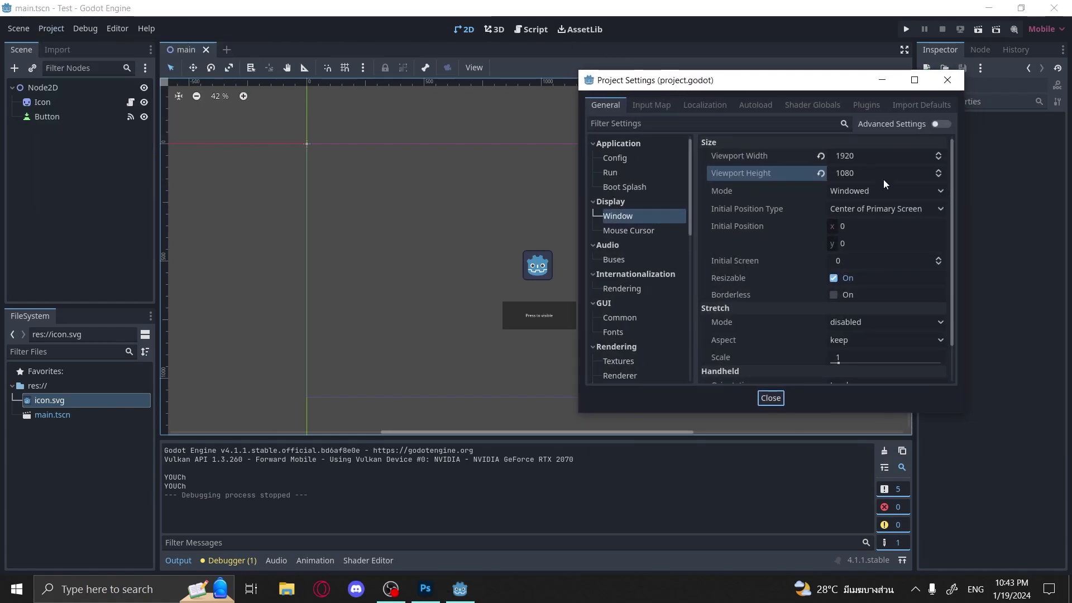
{"action": "scroll", "coordinate": [733, 224], "scroll_direction": "down", "scroll_amount": 2}
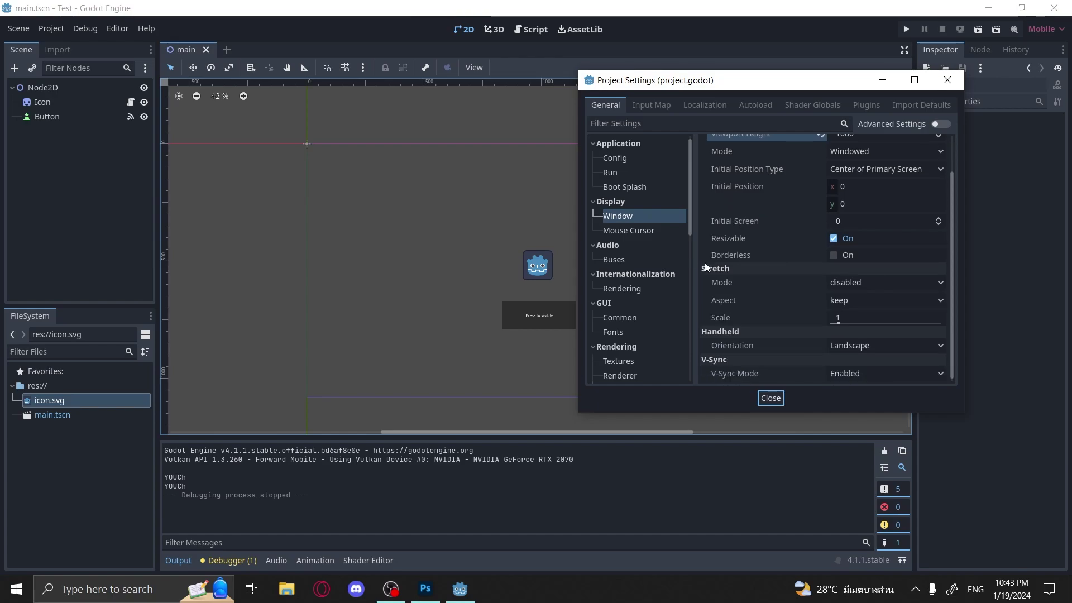
{"action": "left_click", "coordinate": [859, 282]}
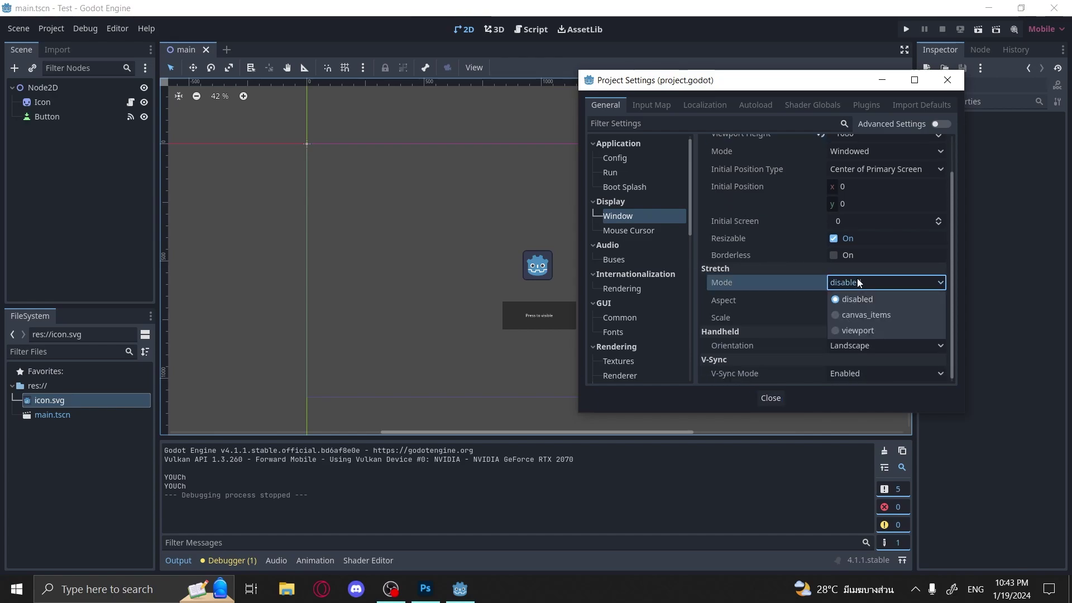
{"action": "left_click", "coordinate": [900, 313]}
Step: Switch the window stretch mode to viewport and review the available stretch mode options
{"action": "left_click", "coordinate": [911, 281]}
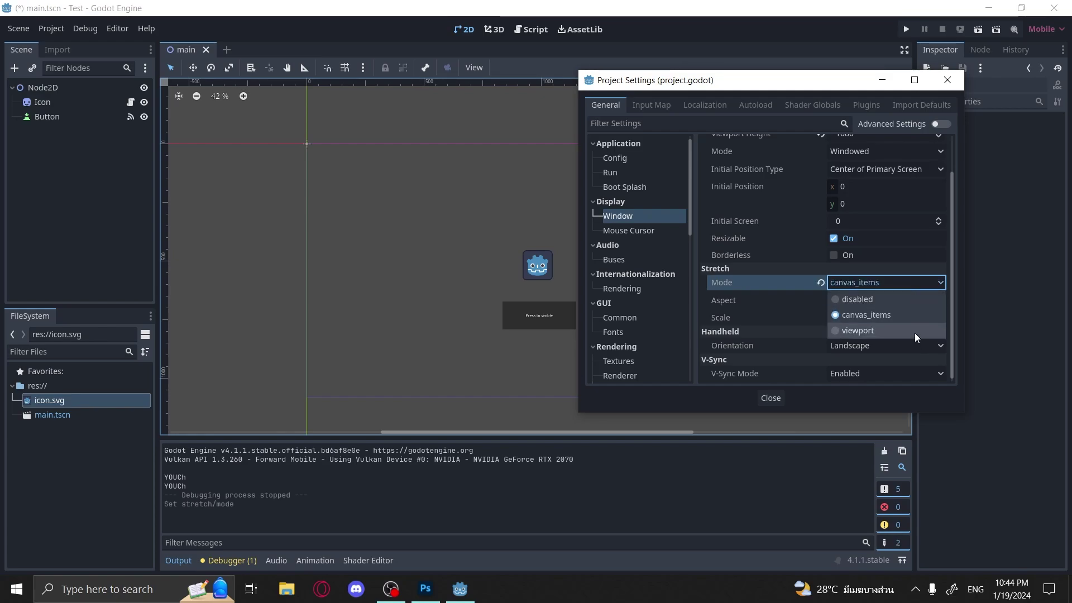
{"action": "left_click", "coordinate": [914, 330]}
{"action": "left_click", "coordinate": [912, 282]}
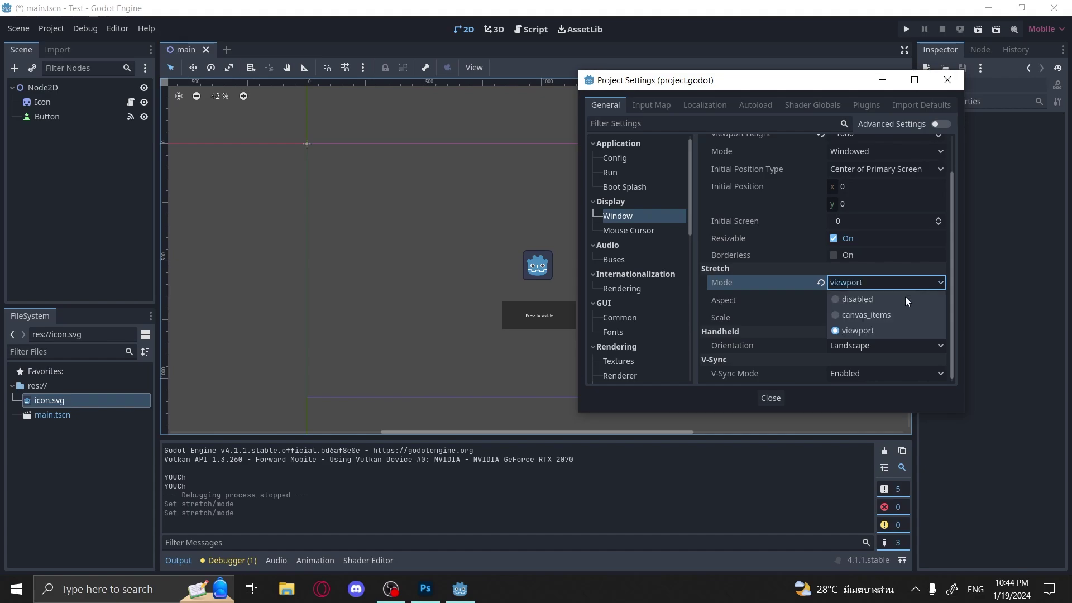
{"action": "left_click", "coordinate": [888, 284]}
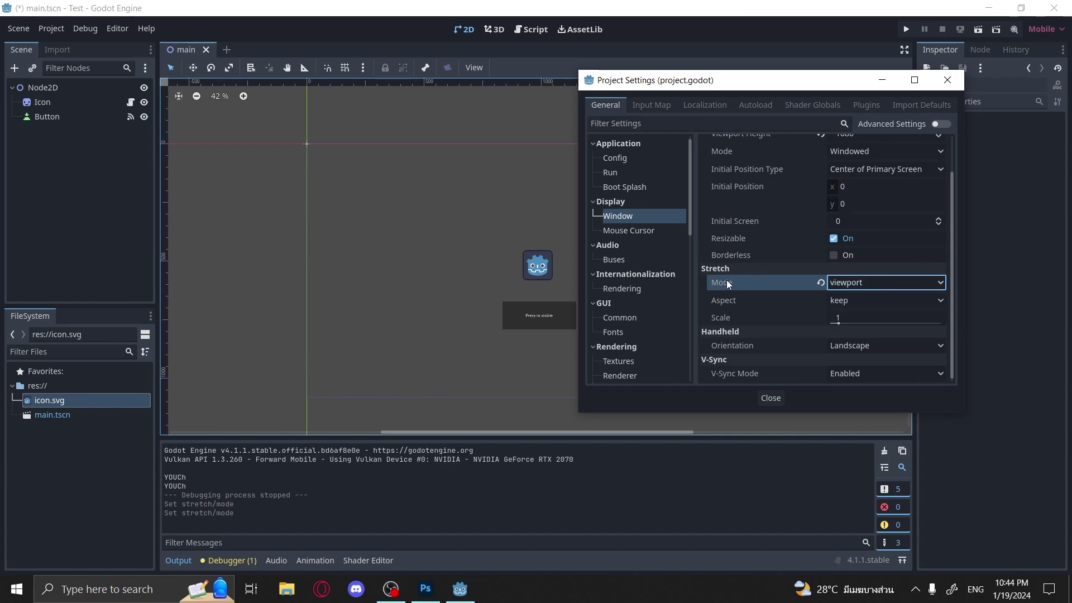
{"action": "mouse_move", "coordinate": [727, 281]}
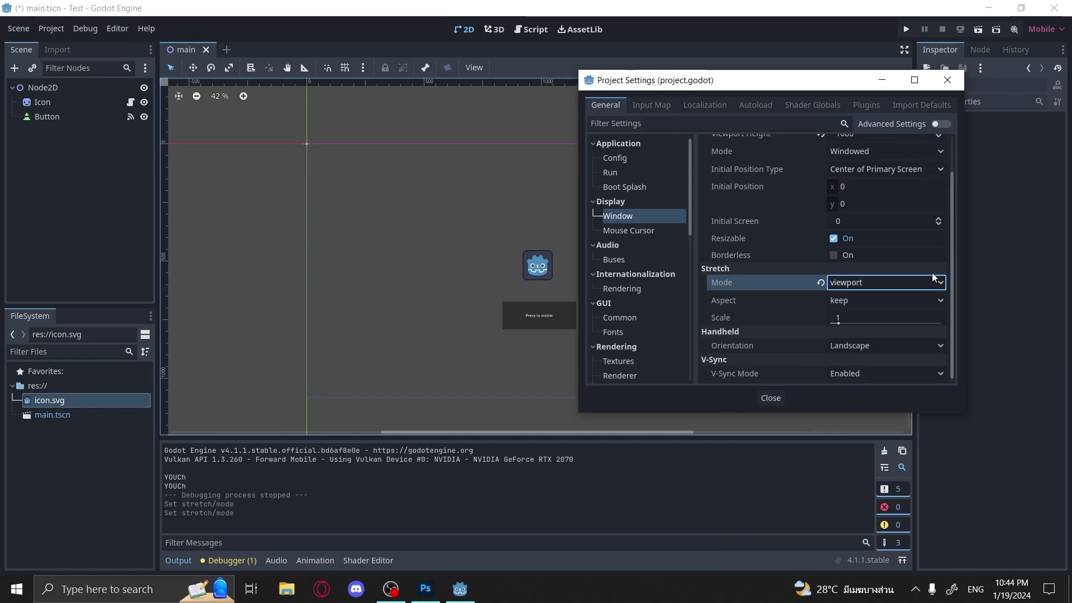
Step: Set the window stretch mode back to canvas_items and close the project settings
{"action": "left_click", "coordinate": [889, 284]}
{"action": "left_click", "coordinate": [860, 315]}
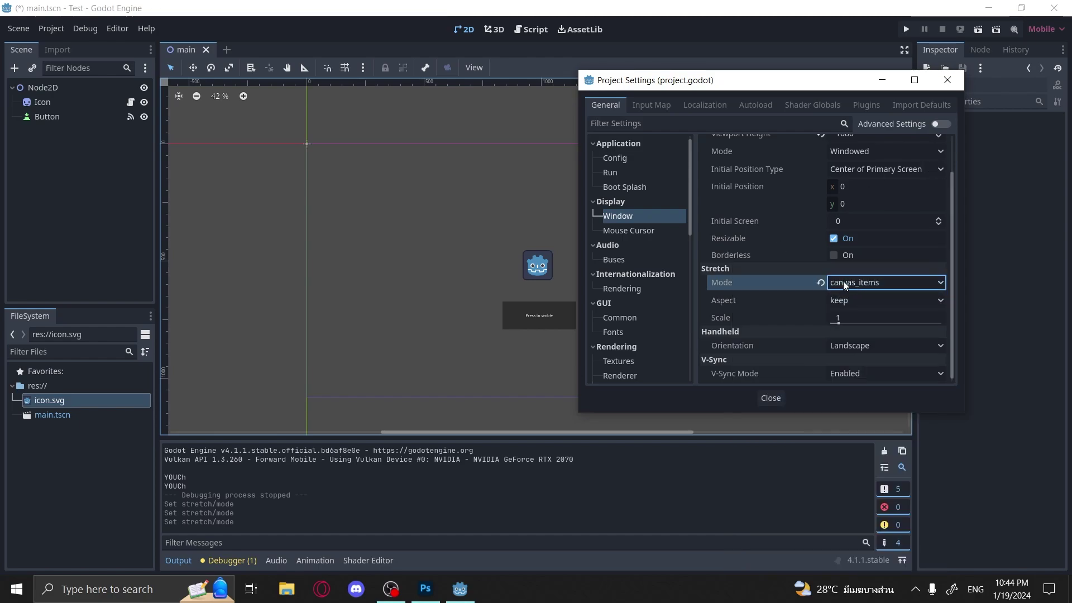
{"action": "left_click", "coordinate": [886, 80]}
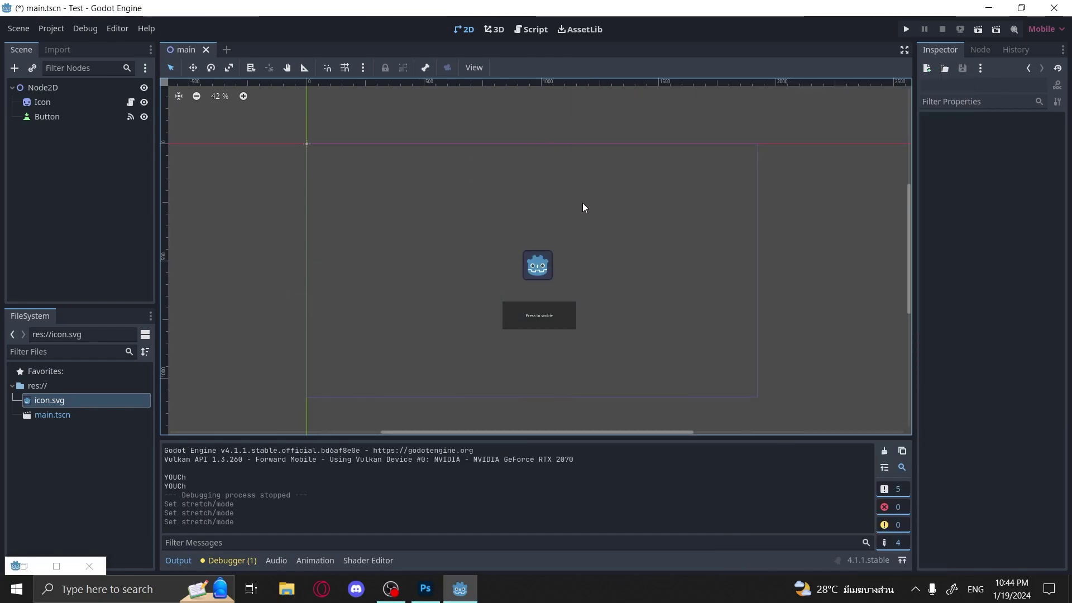
{"action": "left_click", "coordinate": [90, 566]}
{"action": "left_click_drag", "start_coordinate": [417, 200], "coordinate": [715, 367]}
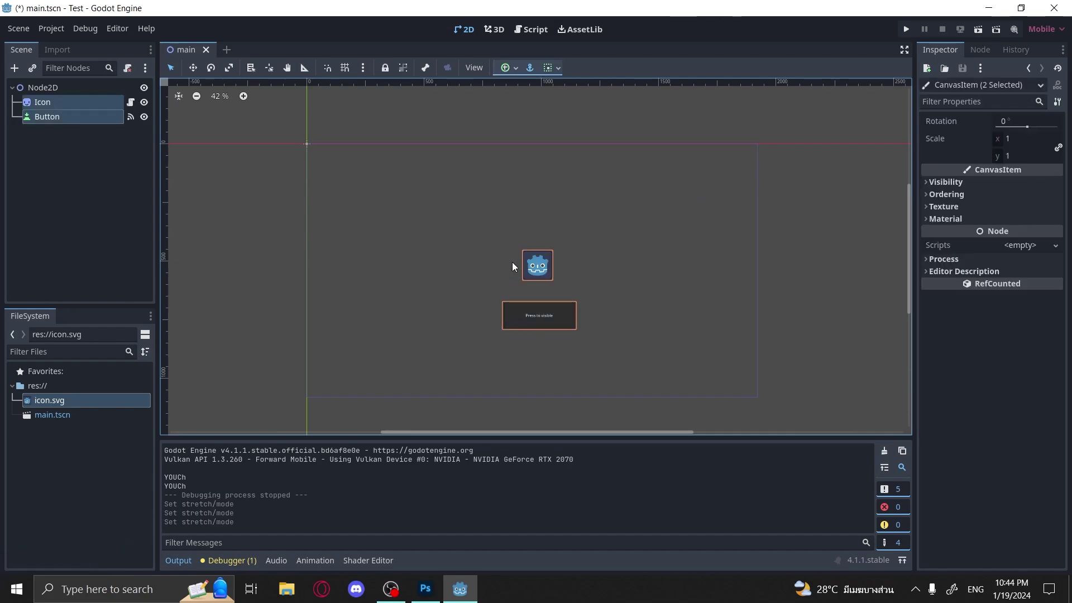
{"action": "left_click", "coordinate": [614, 249]}
{"action": "left_click_drag", "start_coordinate": [656, 220], "coordinate": [455, 345]}
{"action": "left_click", "coordinate": [659, 221]}
{"action": "left_click", "coordinate": [614, 315]}
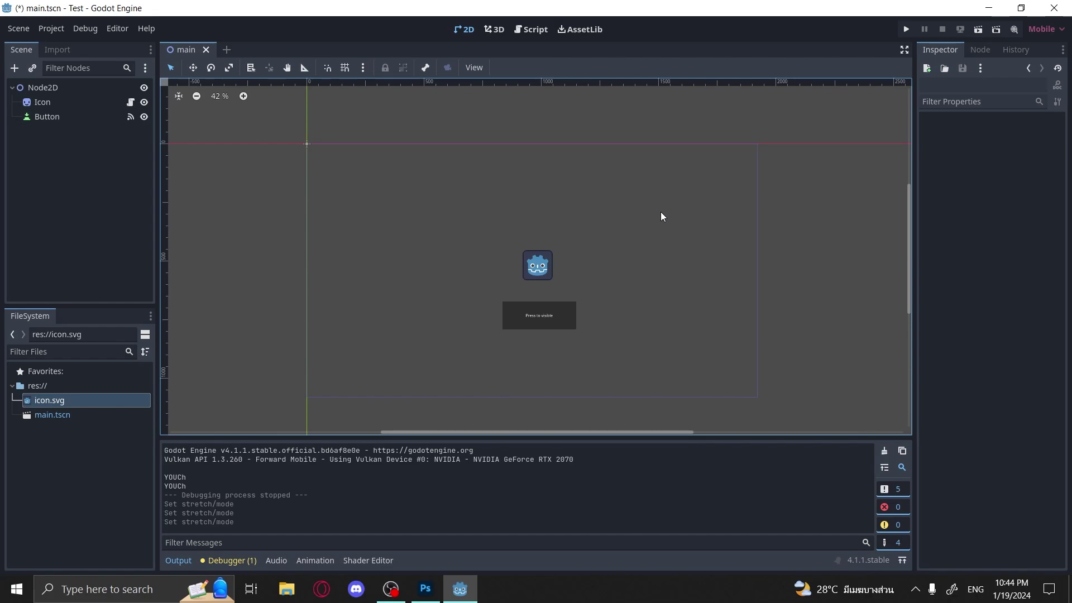
Step: Reopen the project settings and set the display window's stretch mode to viewport
{"action": "left_click", "coordinate": [54, 30]}
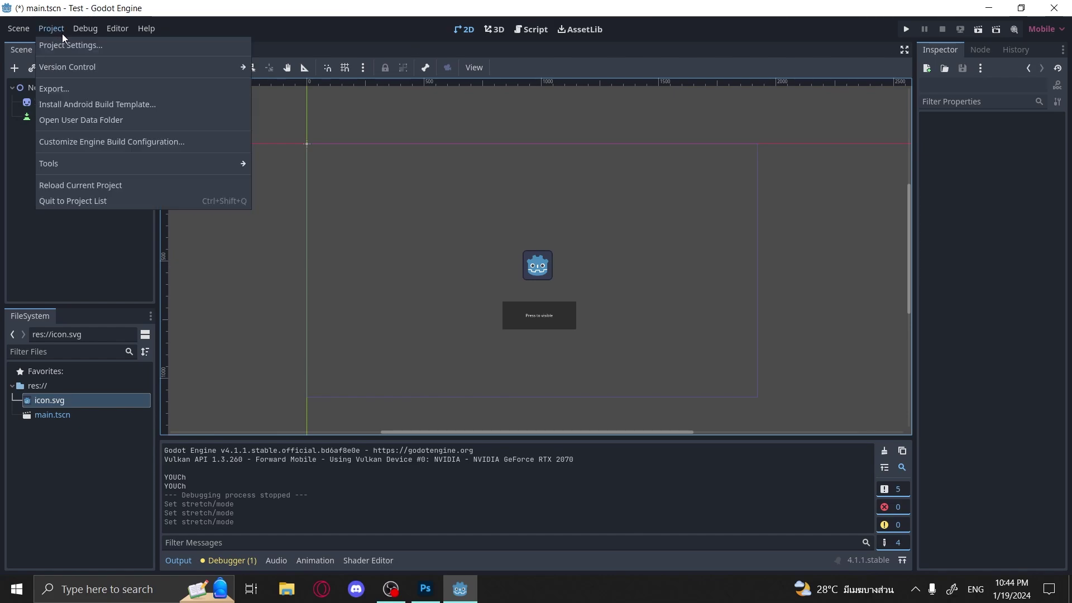
{"action": "left_click", "coordinate": [69, 45]}
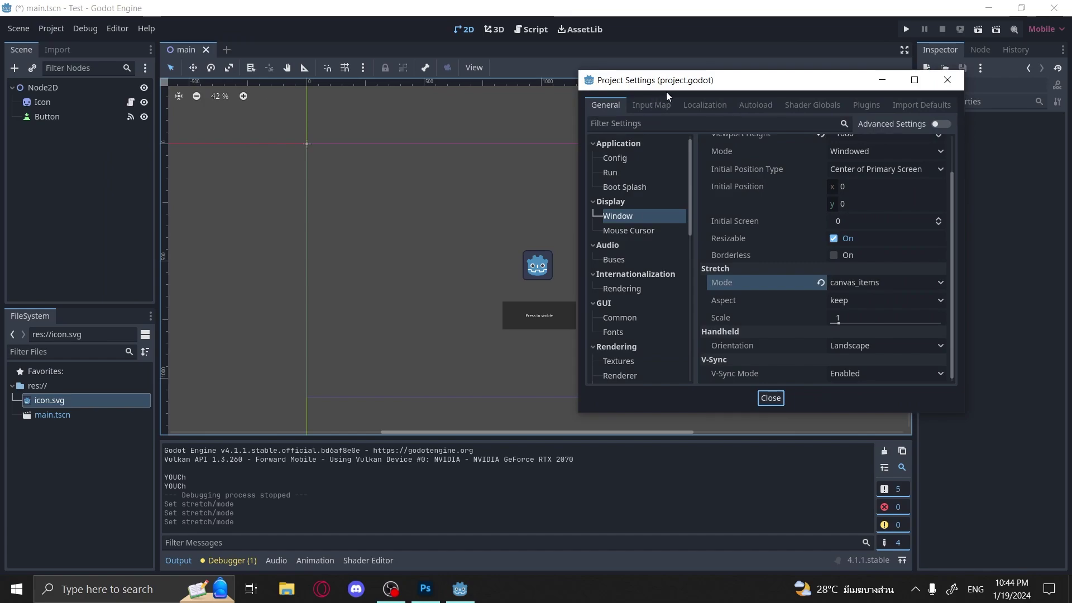
{"action": "left_click_drag", "start_coordinate": [666, 91], "coordinate": [671, 62]}
{"action": "left_click", "coordinate": [857, 254]}
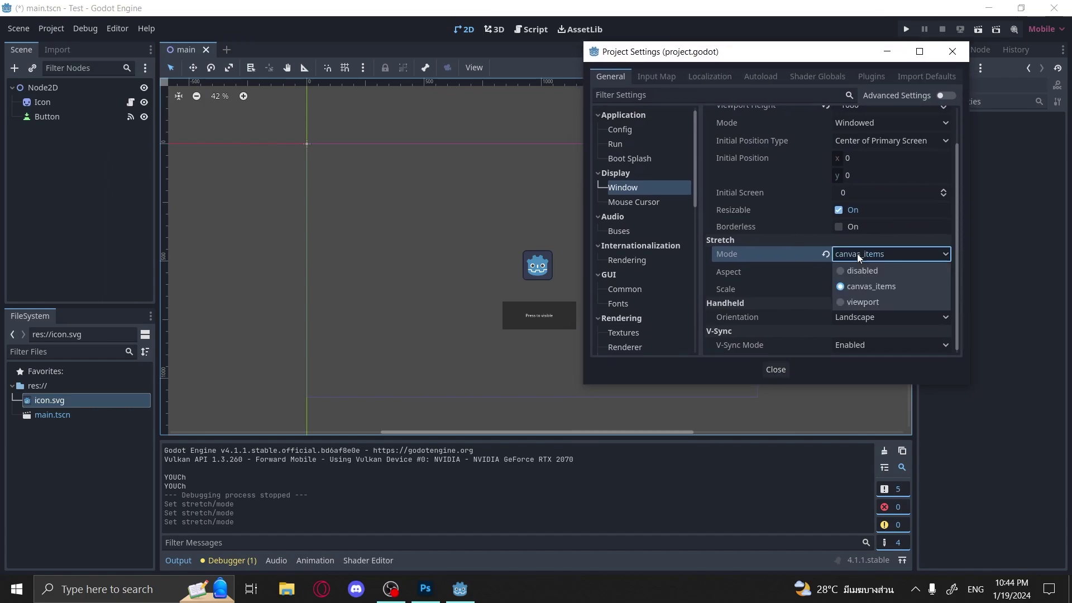
{"action": "left_click", "coordinate": [877, 302]}
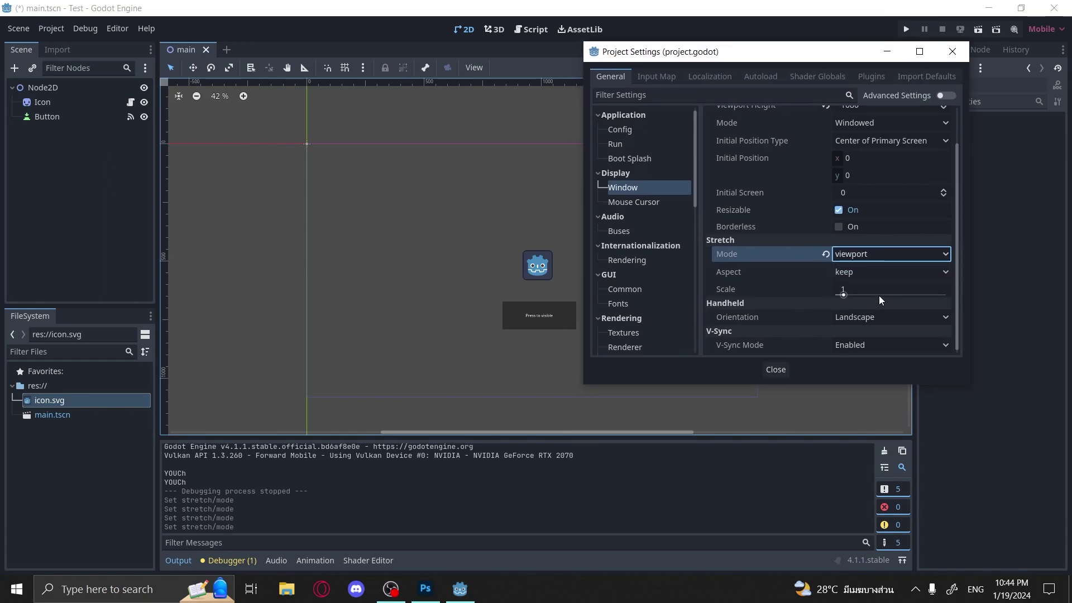
Step: Reset the display window's viewport width to 1152 and height to 648 in the project settings, and close them
{"action": "left_click", "coordinate": [940, 57]}
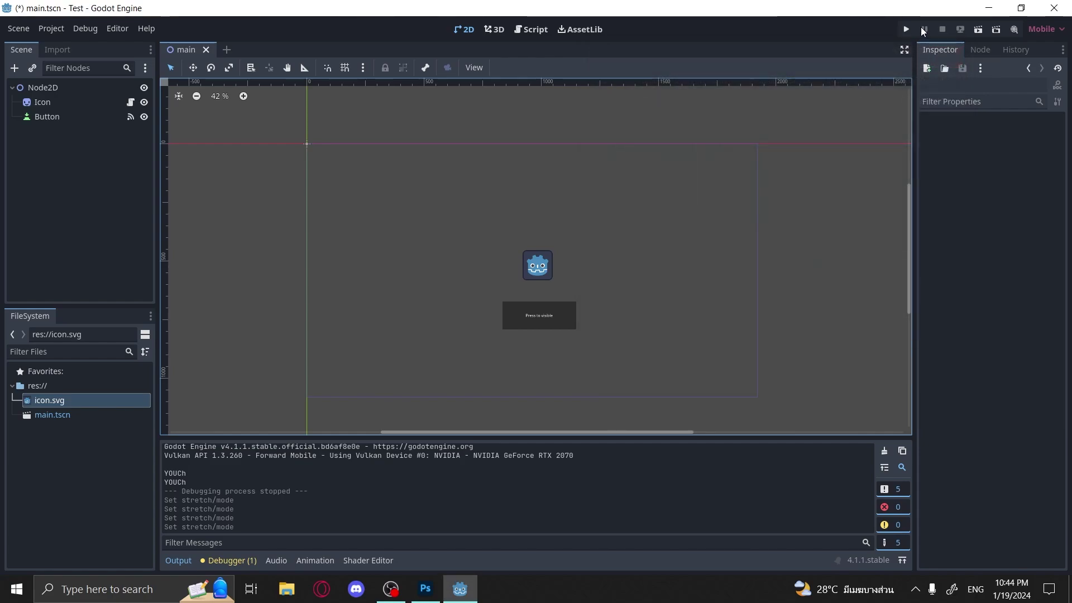
{"action": "left_click", "coordinate": [59, 29]}
{"action": "left_click", "coordinate": [64, 45]}
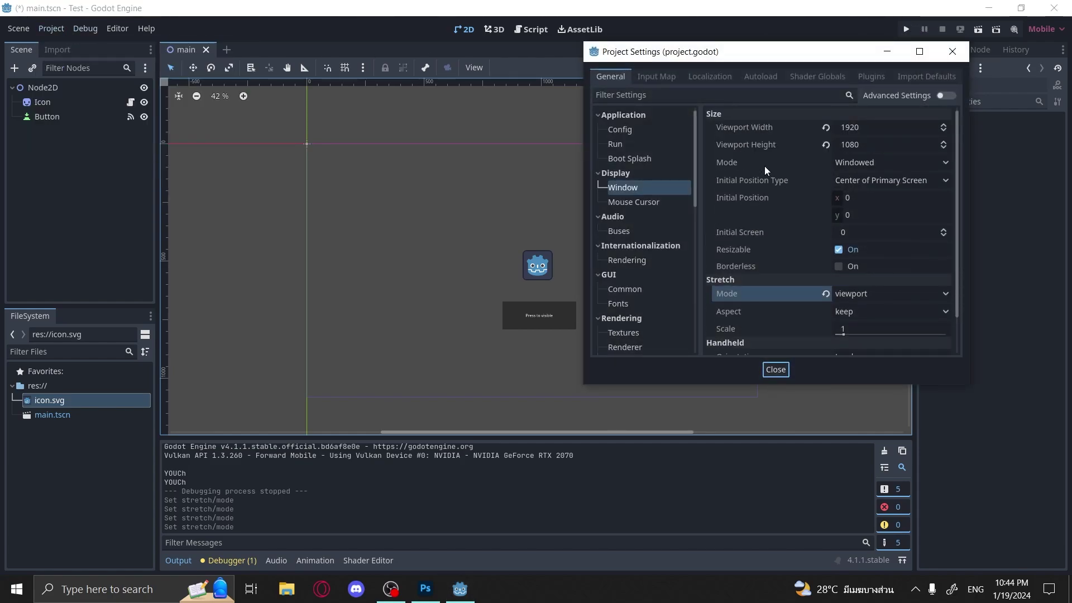
{"action": "left_click", "coordinate": [826, 127]}
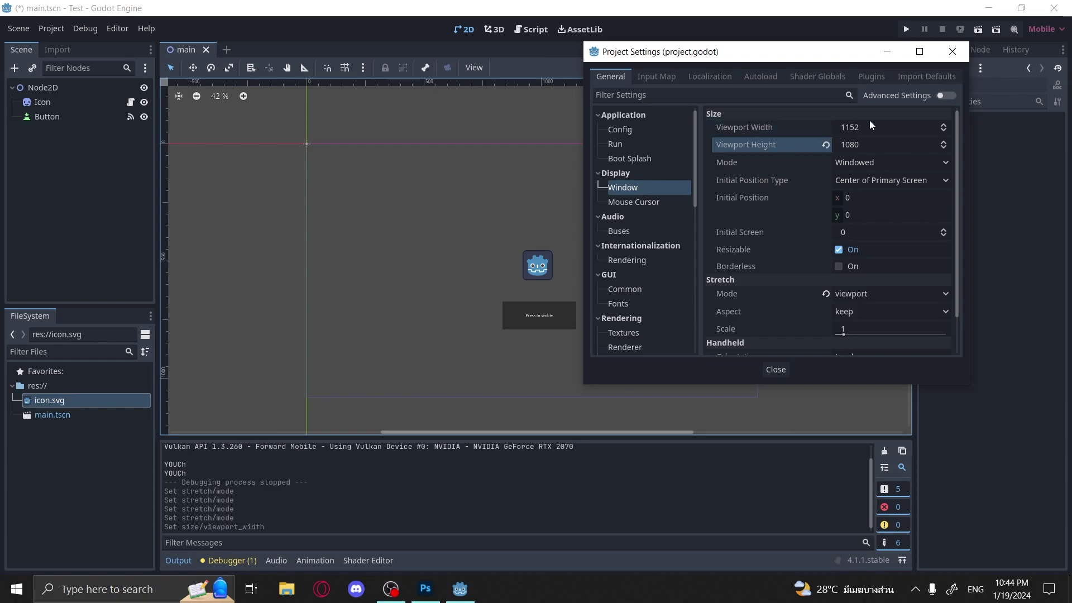
{"action": "left_click", "coordinate": [826, 145]}
{"action": "left_click", "coordinate": [951, 51]}
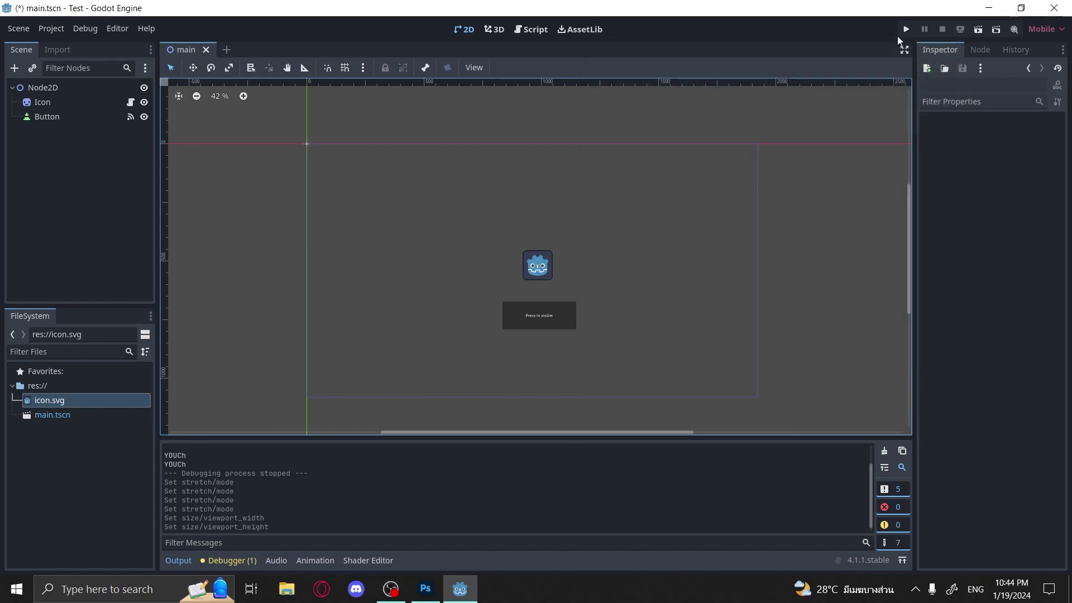
Step: Test-run the project, and move the icon and button together by about (-440, -262) px into the viewport frame
{"action": "left_click", "coordinate": [906, 29]}
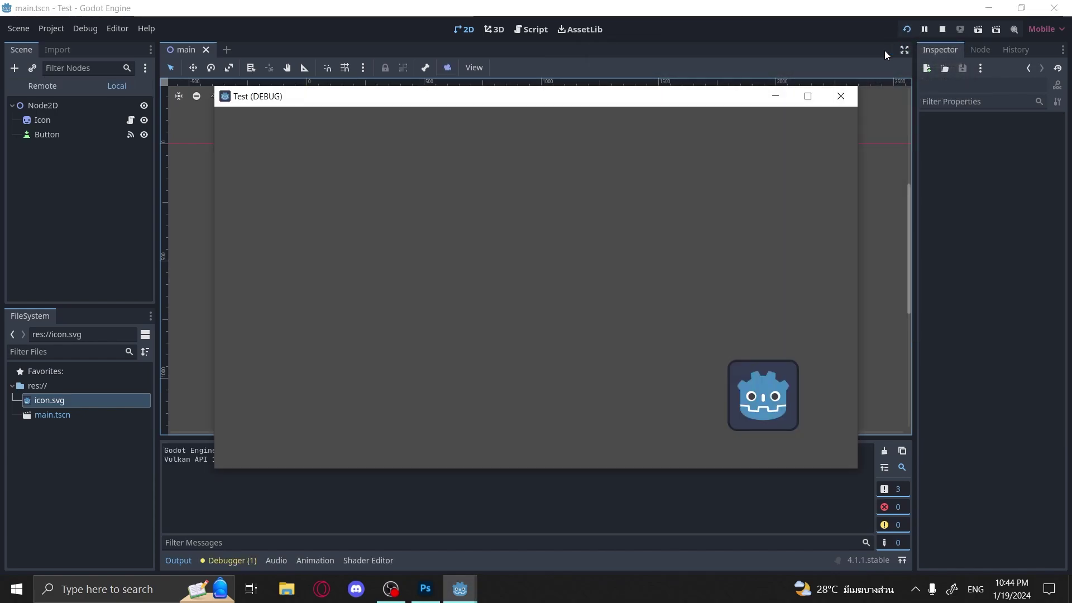
{"action": "left_click", "coordinate": [841, 96]}
{"action": "left_click_drag", "start_coordinate": [763, 174], "coordinate": [433, 242]}
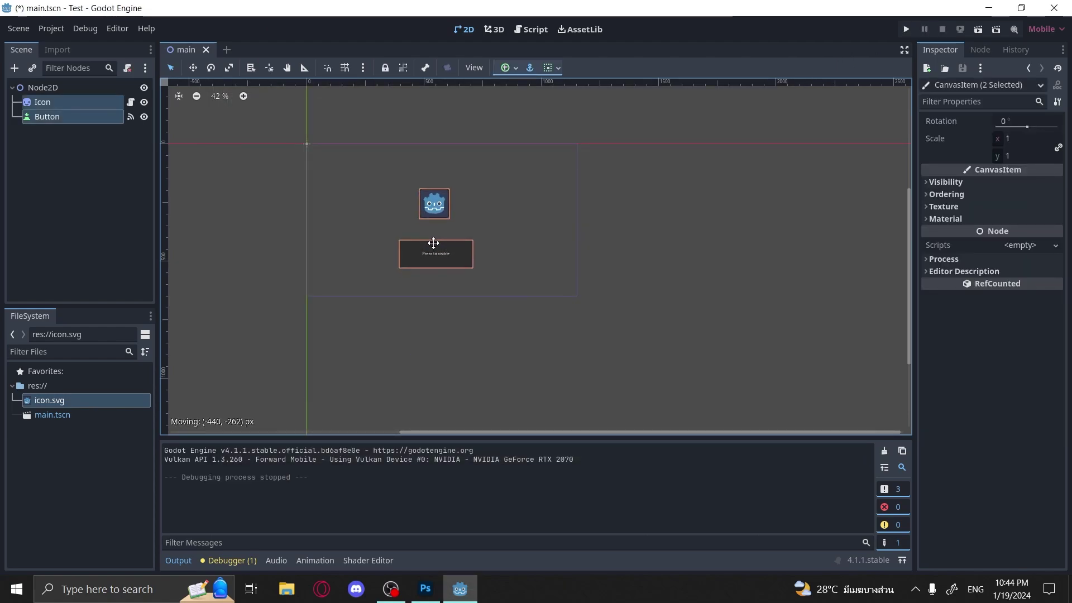
Step: Run the project and maximize the game window to check scaling in viewport stretch mode, closing it and deselecting the nodes
{"action": "left_click", "coordinate": [908, 32]}
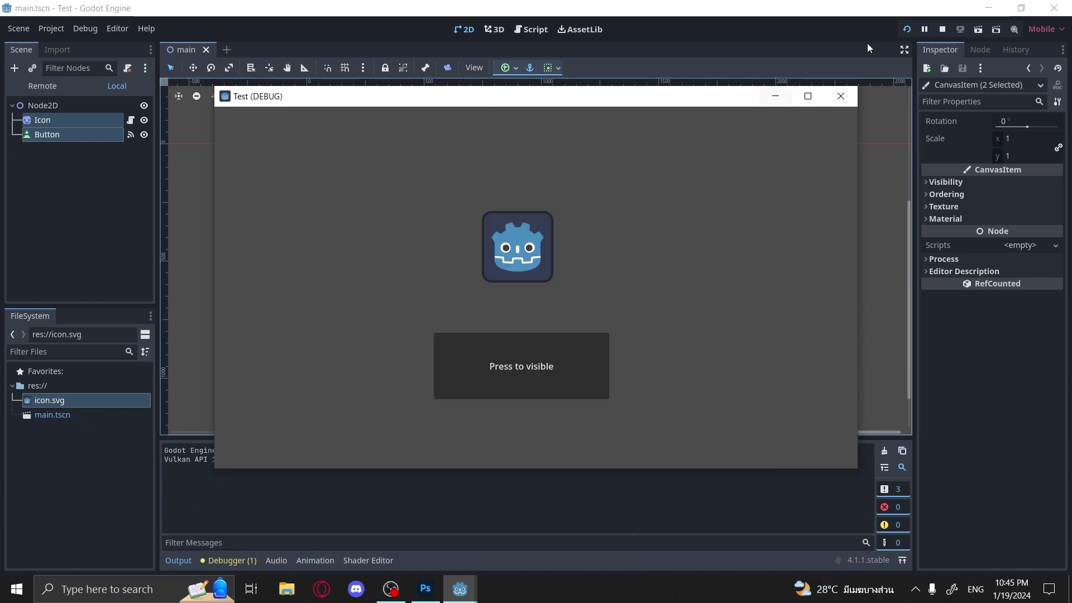
{"action": "left_click", "coordinate": [809, 96]}
{"action": "left_click", "coordinate": [1055, 8]}
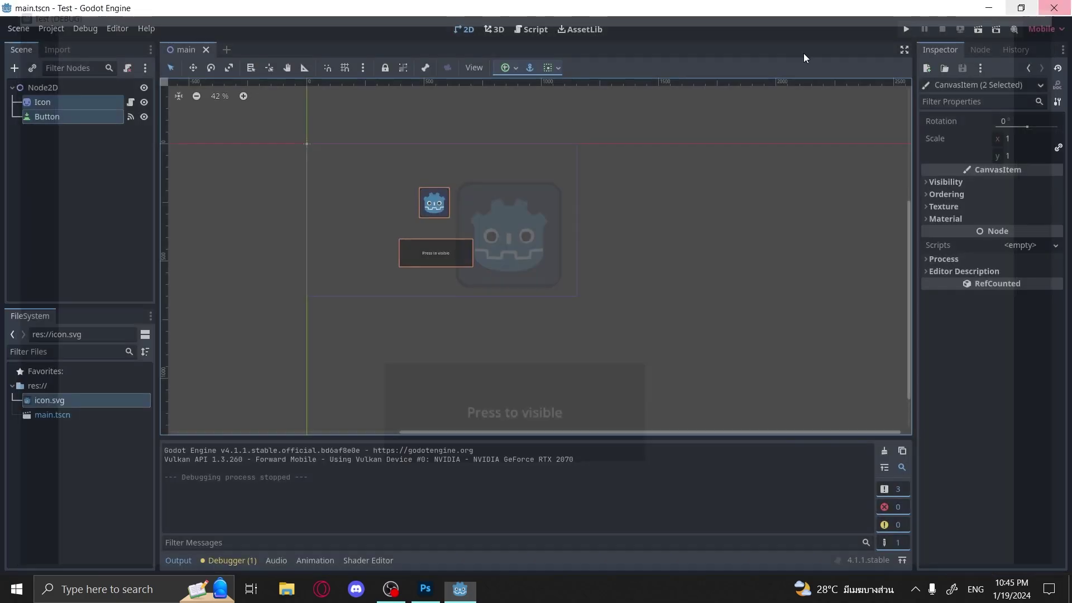
{"action": "left_click", "coordinate": [656, 174]}
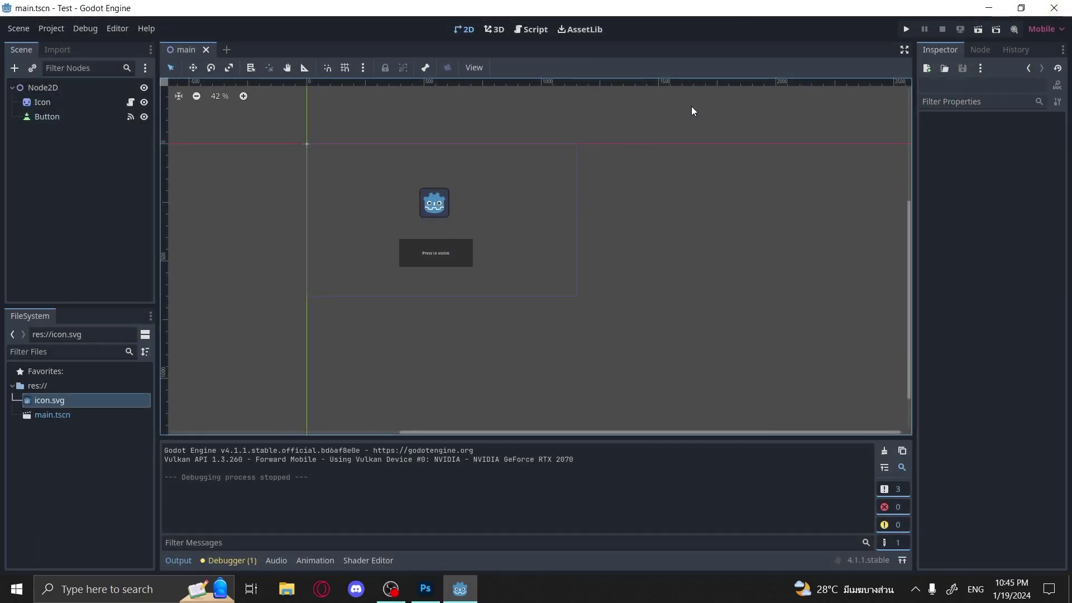
Step: Set the display window's stretch mode to canvas_items and close the project settings
{"action": "left_click", "coordinate": [51, 28]}
{"action": "left_click", "coordinate": [67, 43]}
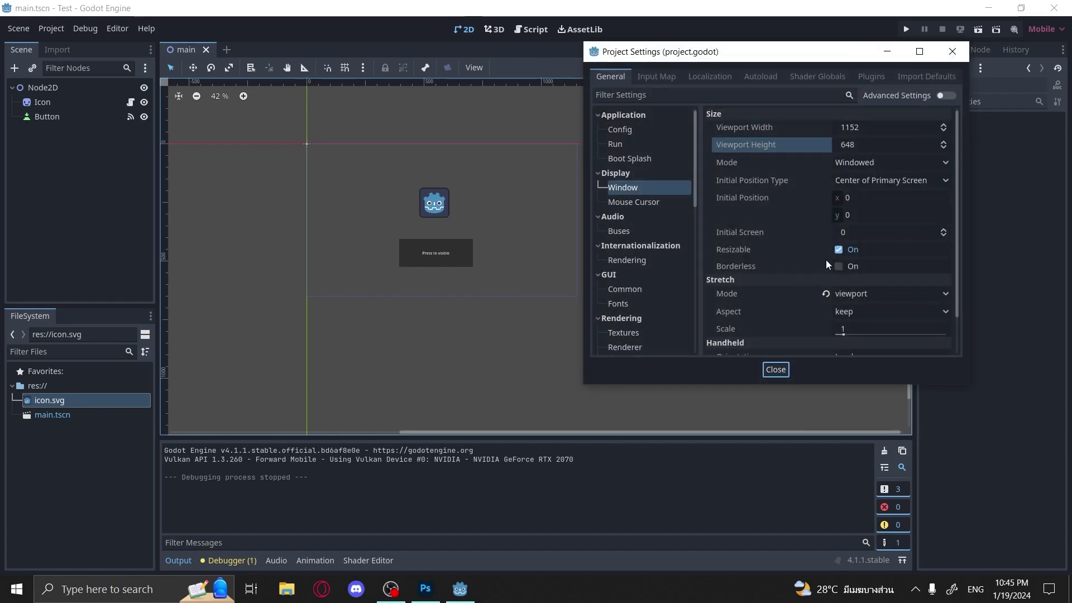
{"action": "scroll", "coordinate": [655, 235], "scroll_direction": "down", "scroll_amount": 5}
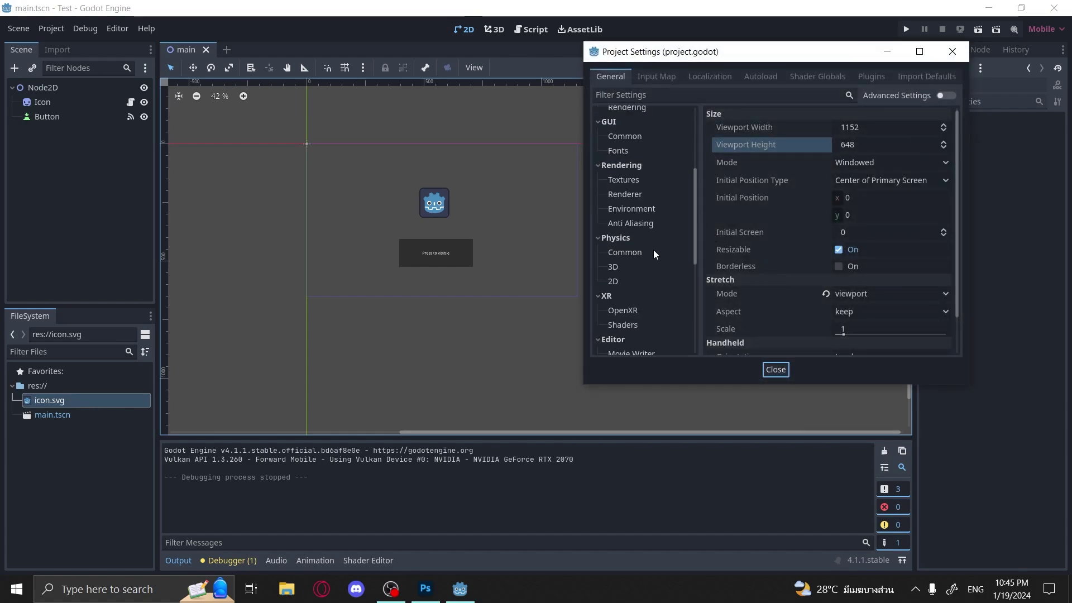
{"action": "scroll", "coordinate": [654, 250], "scroll_direction": "up", "scroll_amount": 5}
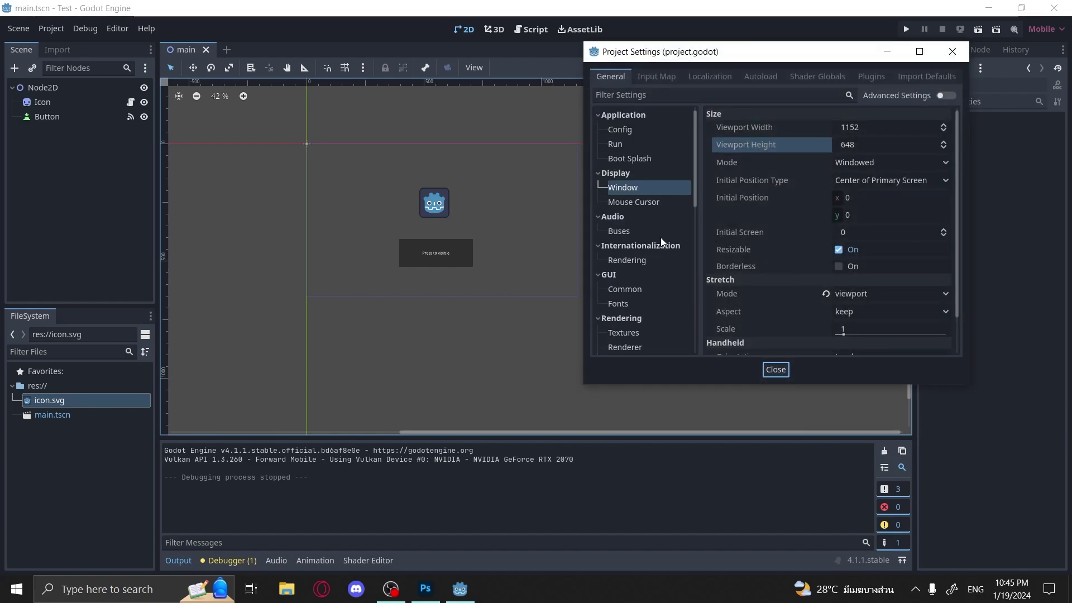
{"action": "scroll", "coordinate": [860, 215], "scroll_direction": "down", "scroll_amount": 2}
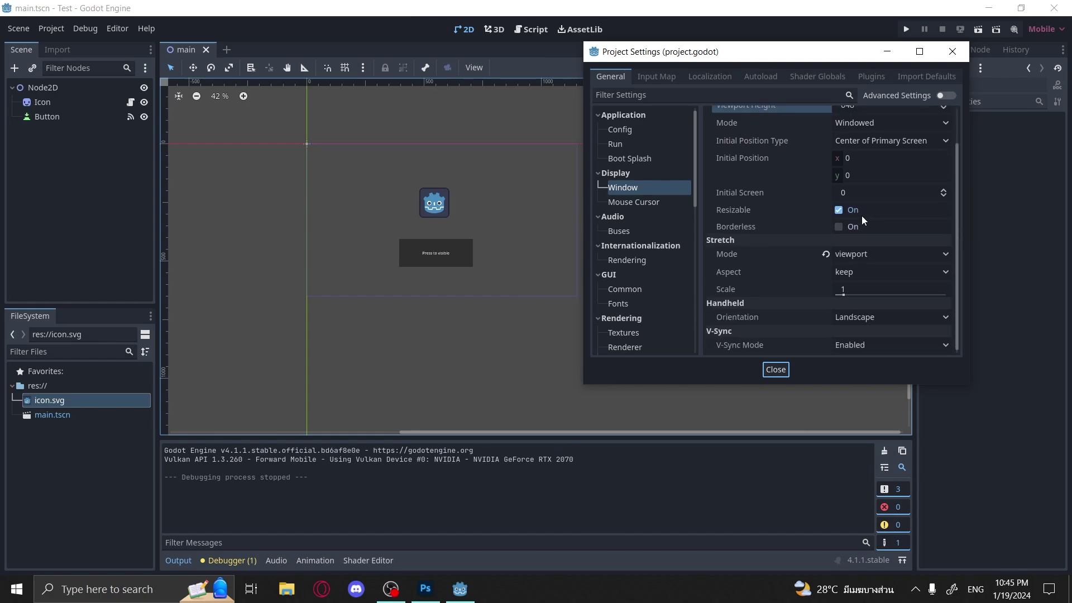
{"action": "left_click", "coordinate": [882, 252]}
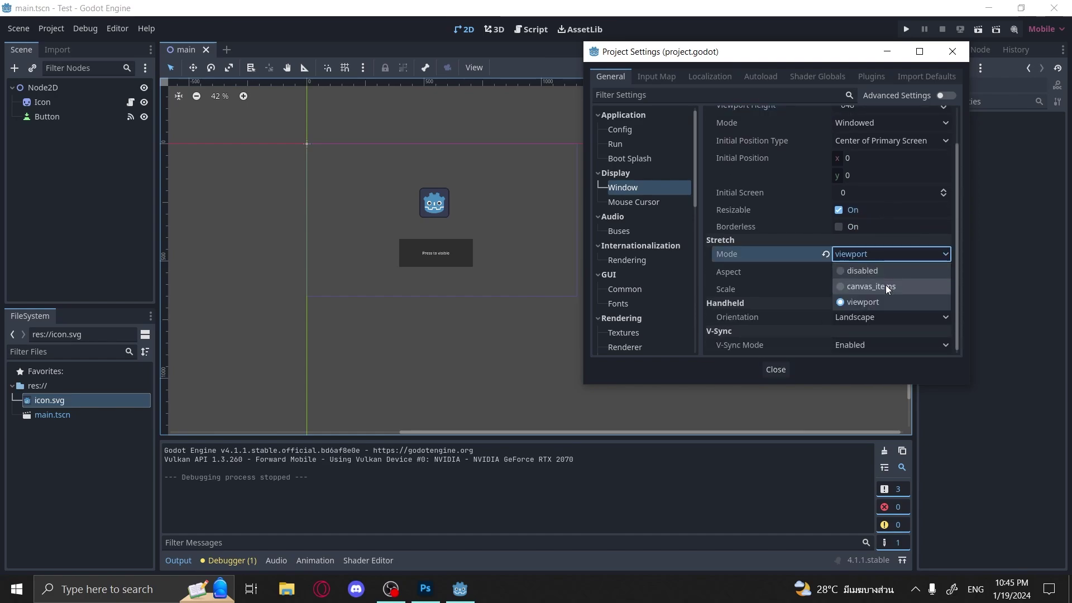
{"action": "left_click", "coordinate": [886, 286]}
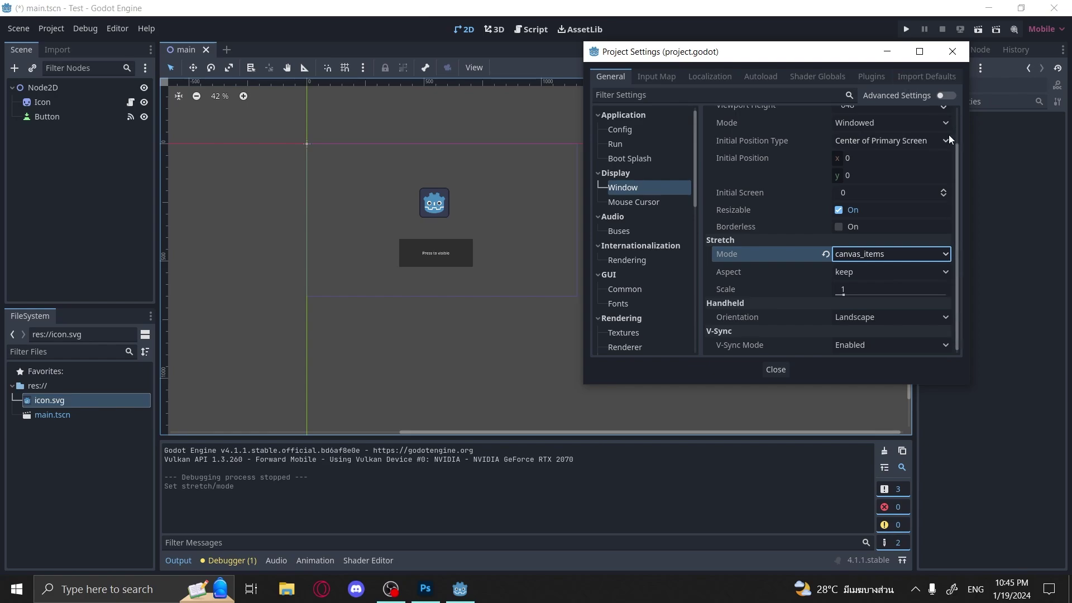
{"action": "left_click", "coordinate": [951, 54]}
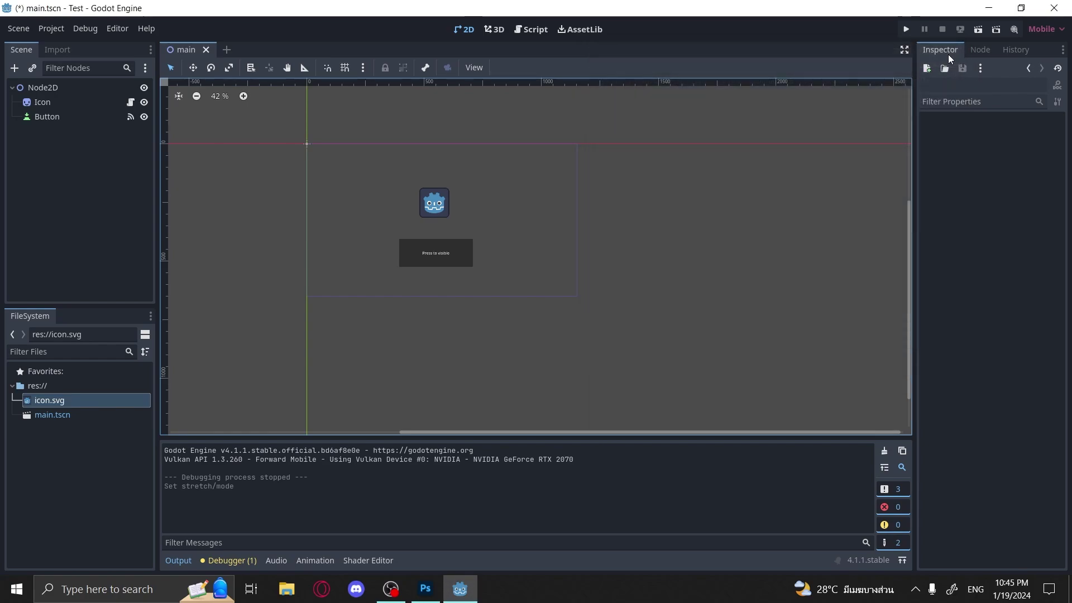
Step: Run the project and maximize the game window to check the canvas_items scaling, and close the game
{"action": "left_click", "coordinate": [907, 28]}
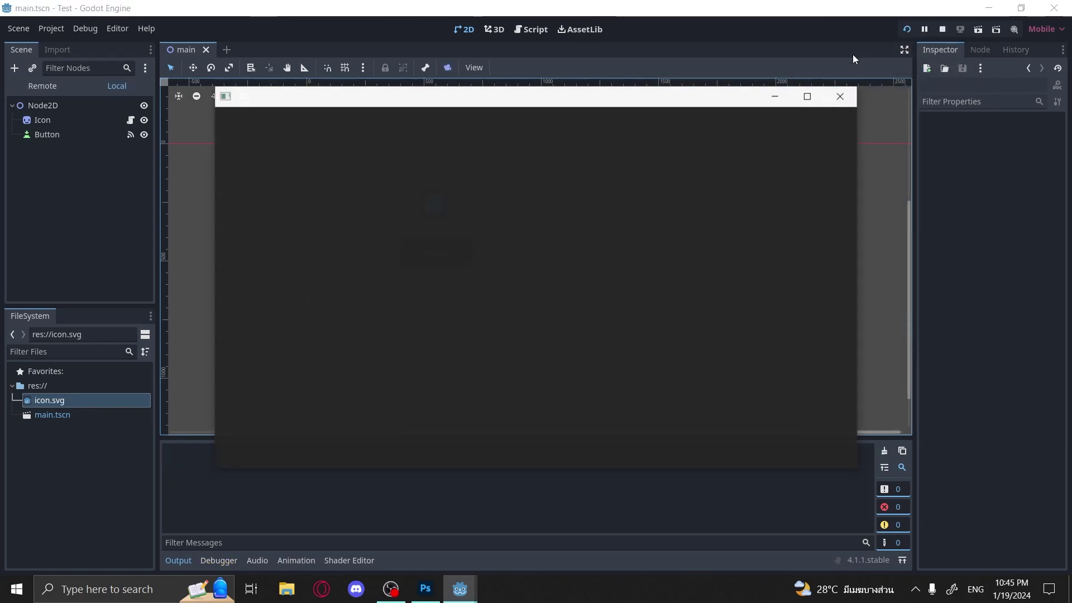
{"action": "left_click", "coordinate": [818, 99]}
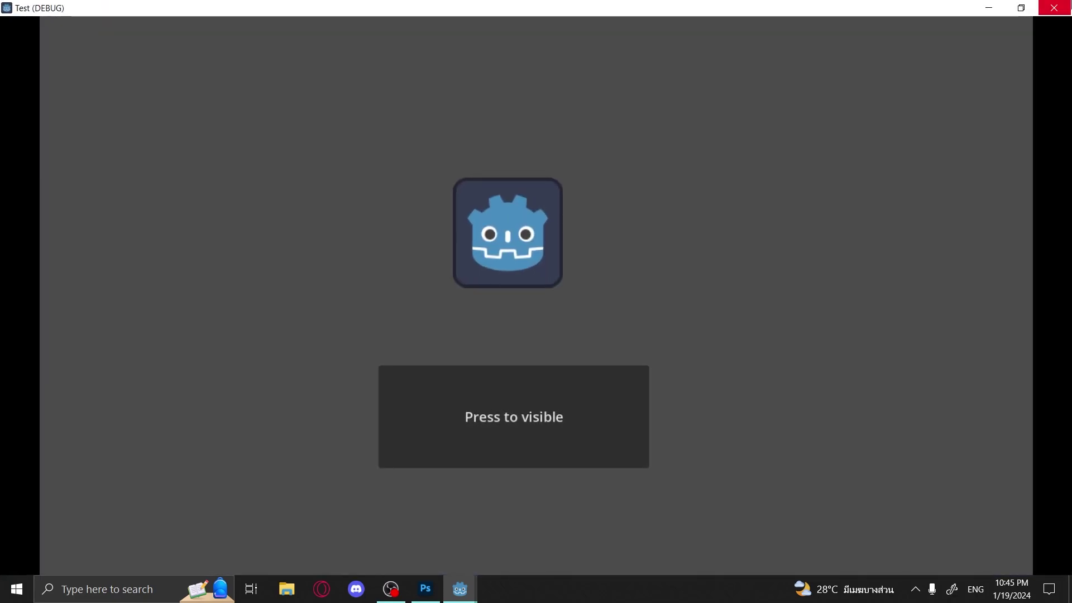
{"action": "left_click", "coordinate": [1054, 8]}
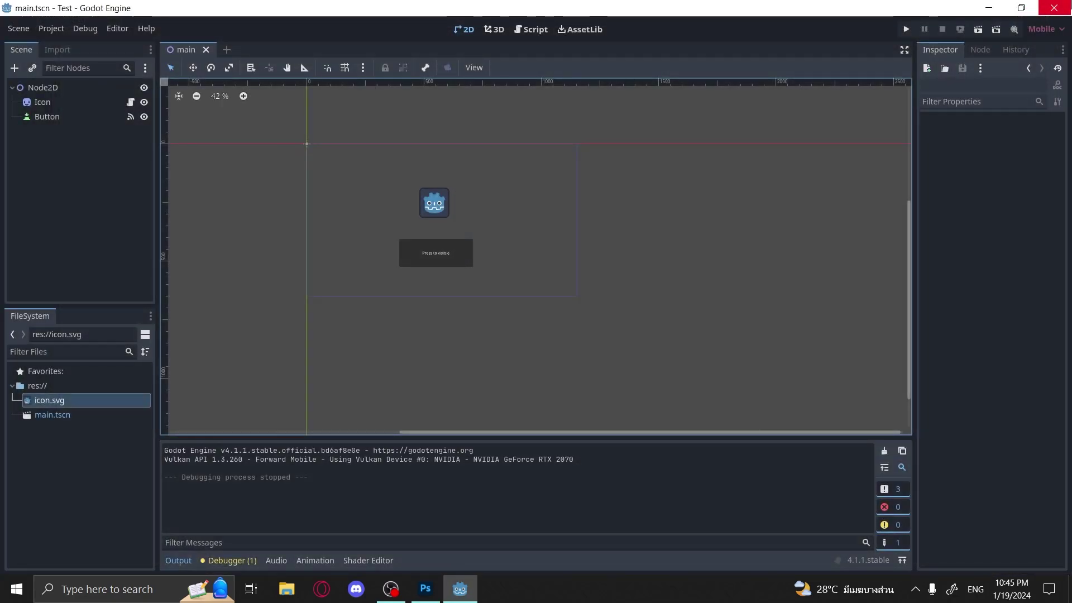
Step: Read the description of the window stretch mode setting and review its options, keeping canvas_items selected
{"action": "left_click", "coordinate": [59, 32]}
{"action": "left_click", "coordinate": [65, 41]}
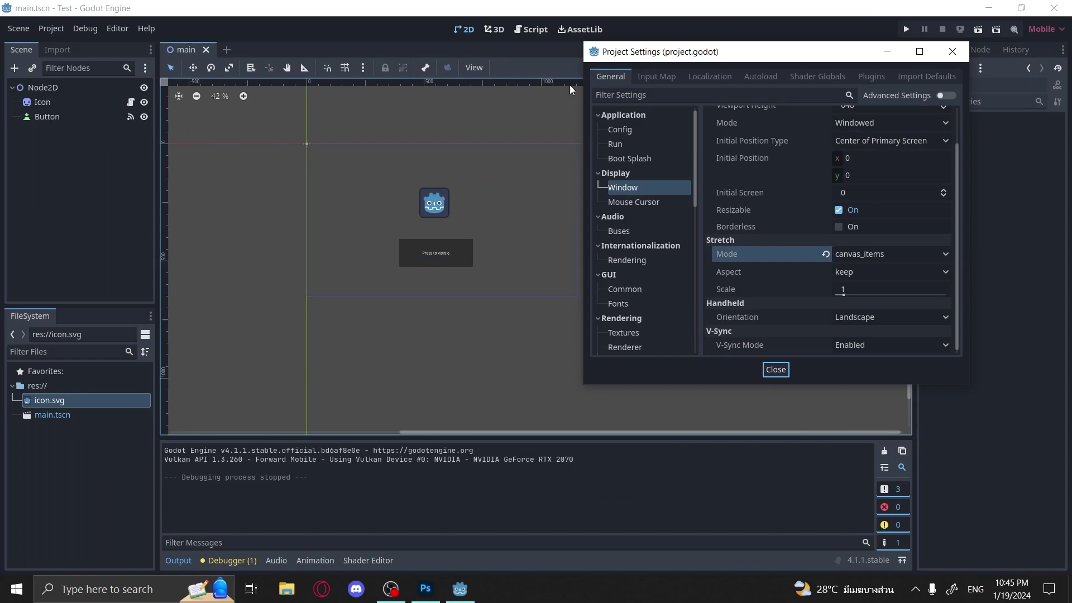
{"action": "left_click", "coordinate": [845, 261]}
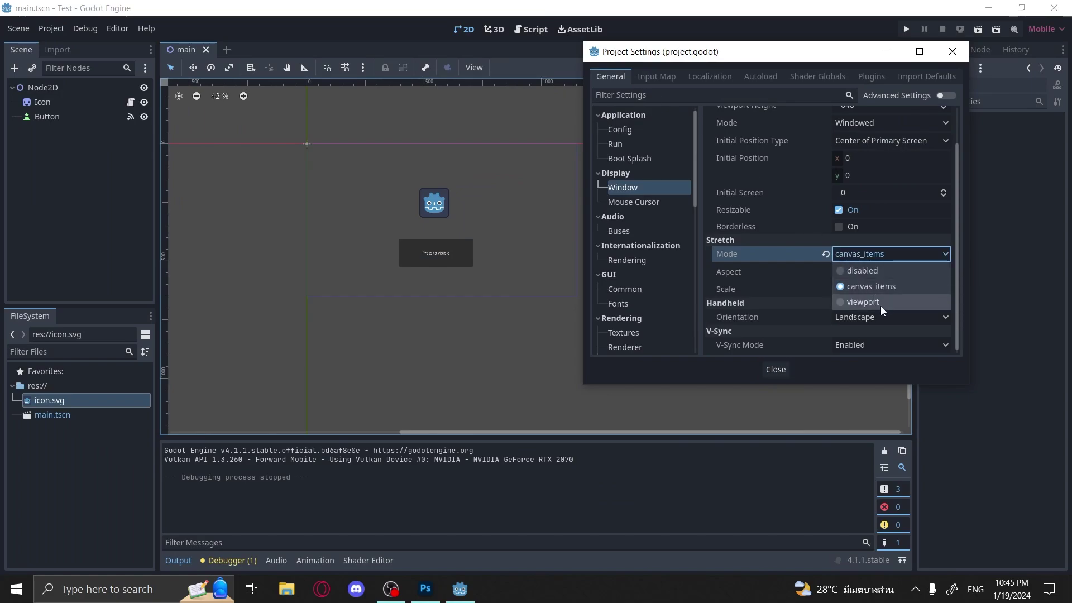
{"action": "left_click", "coordinate": [883, 254]}
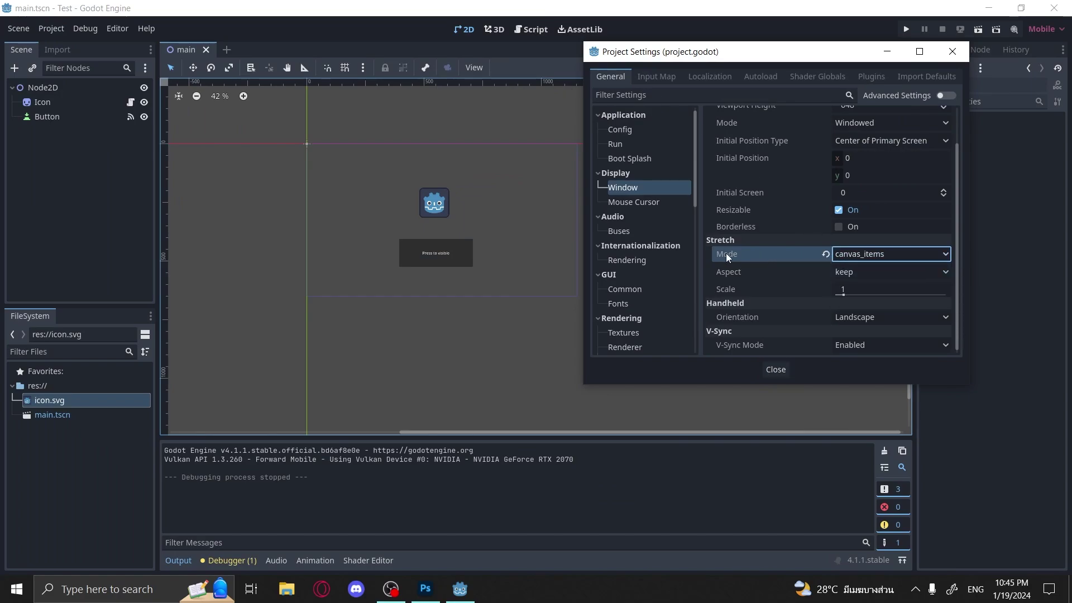
{"action": "mouse_move", "coordinate": [727, 255]}
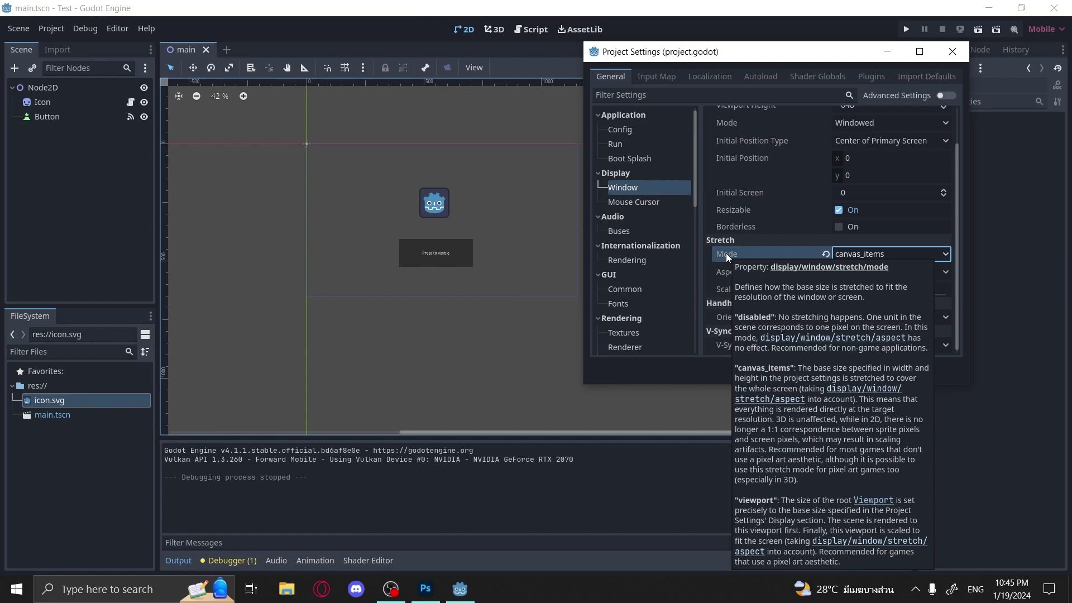
{"action": "left_click", "coordinate": [919, 252]}
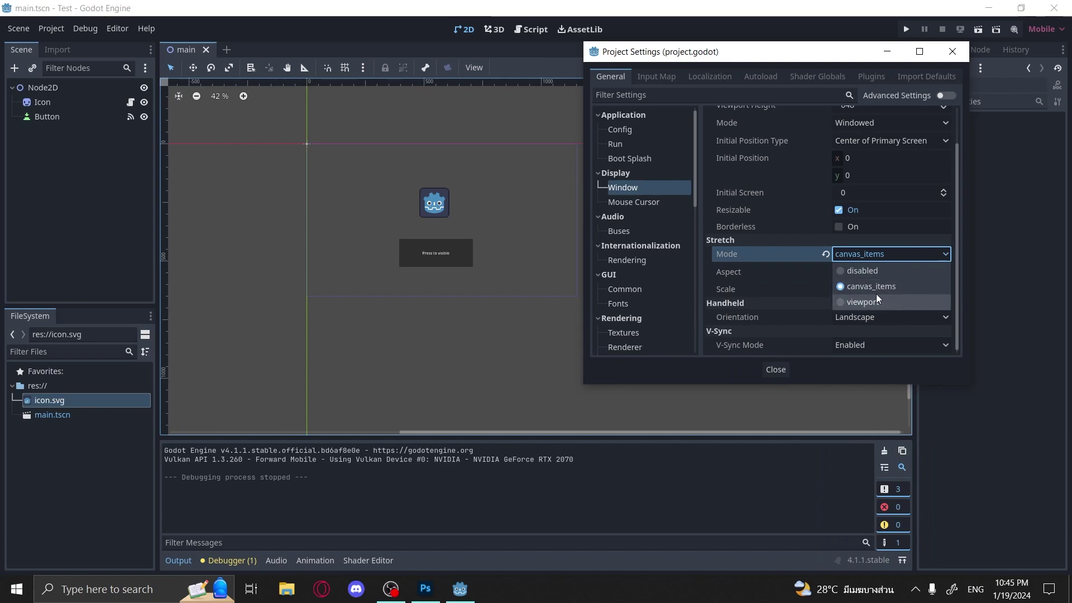
{"action": "left_click", "coordinate": [913, 289]}
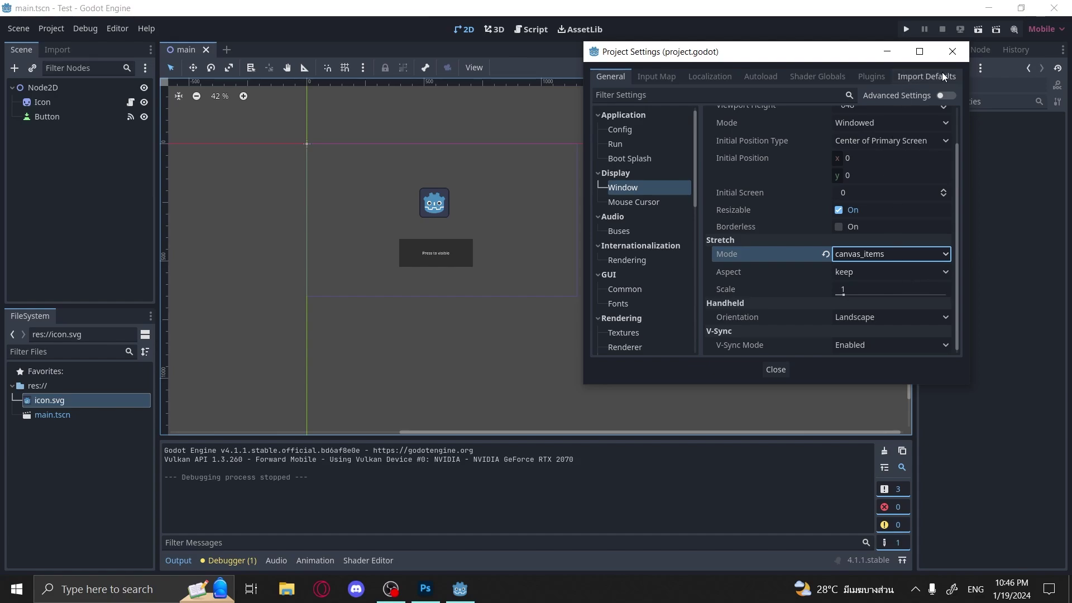
{"action": "scroll", "coordinate": [904, 195], "scroll_direction": "up", "scroll_amount": 2}
{"action": "left_click", "coordinate": [954, 50]}
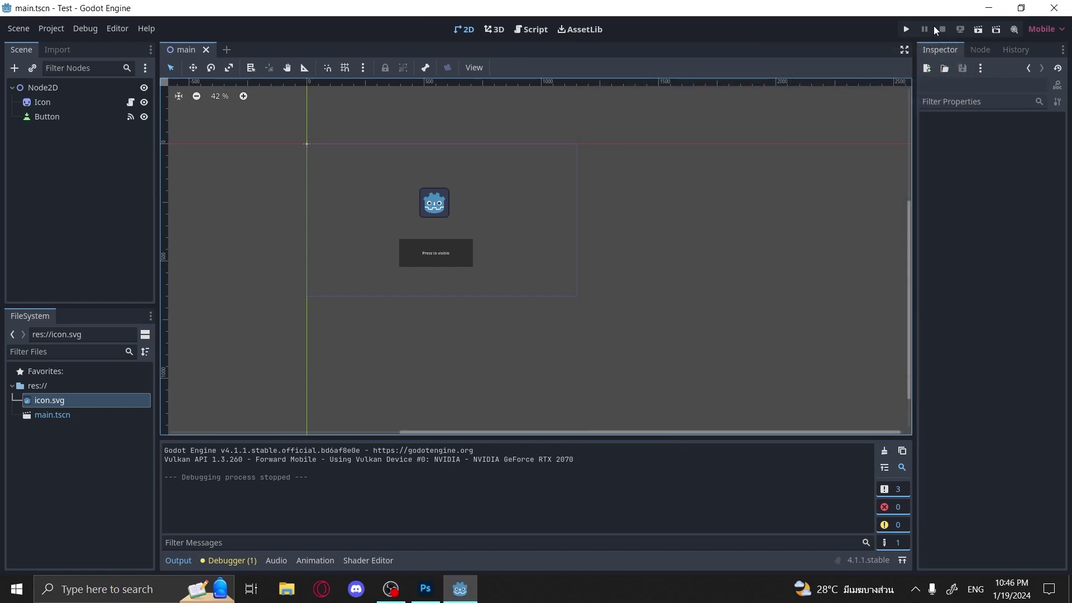
Step: Run the project again, compare the maximized and restored game window in canvas_items mode, and close the game
{"action": "left_click", "coordinate": [907, 29]}
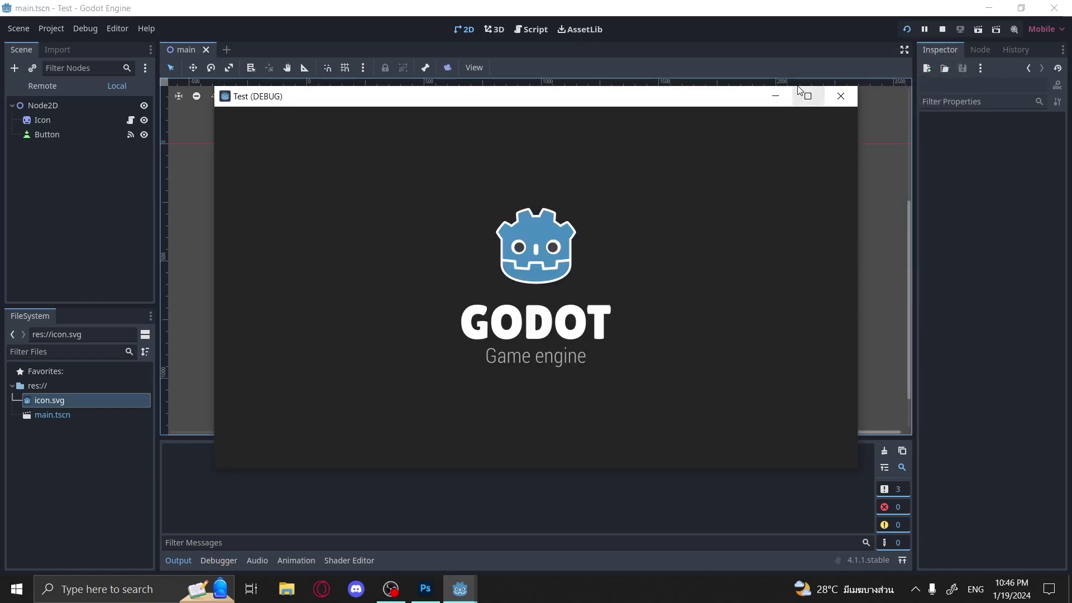
{"action": "left_click", "coordinate": [807, 95]}
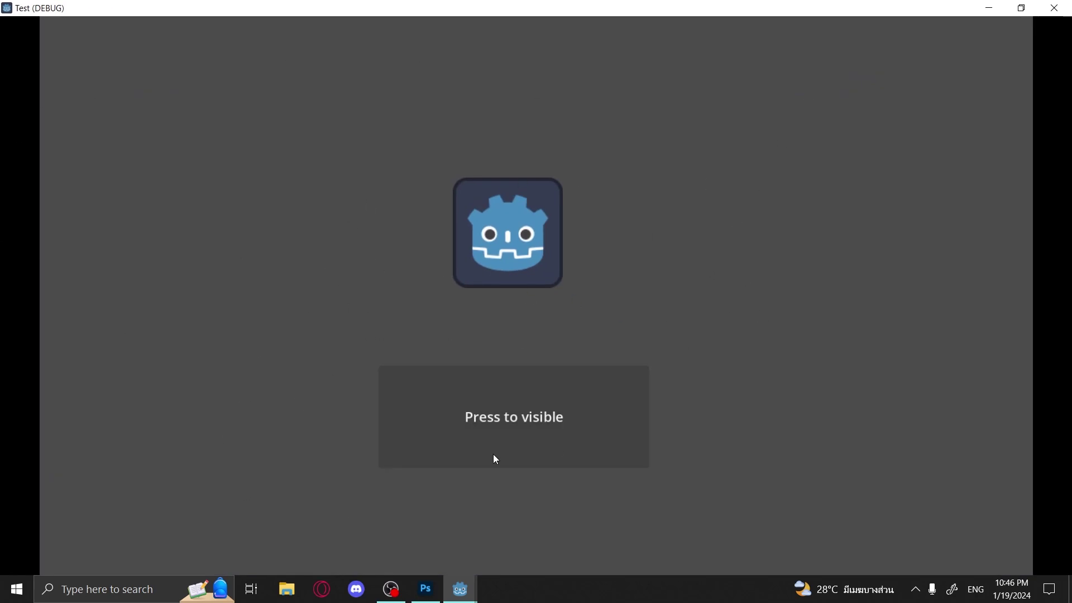
{"action": "left_click_drag", "start_coordinate": [455, 2], "coordinate": [509, 58]}
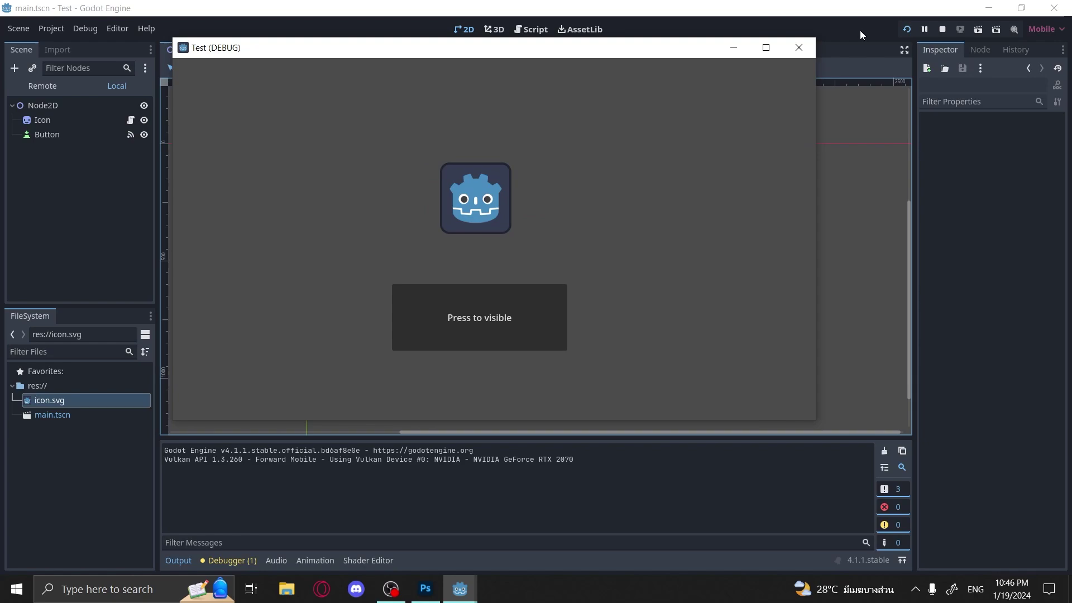
{"action": "left_click", "coordinate": [813, 48]}
Step: Change the display window's stretch mode to viewport in the project settings and close them
{"action": "left_click", "coordinate": [54, 30]}
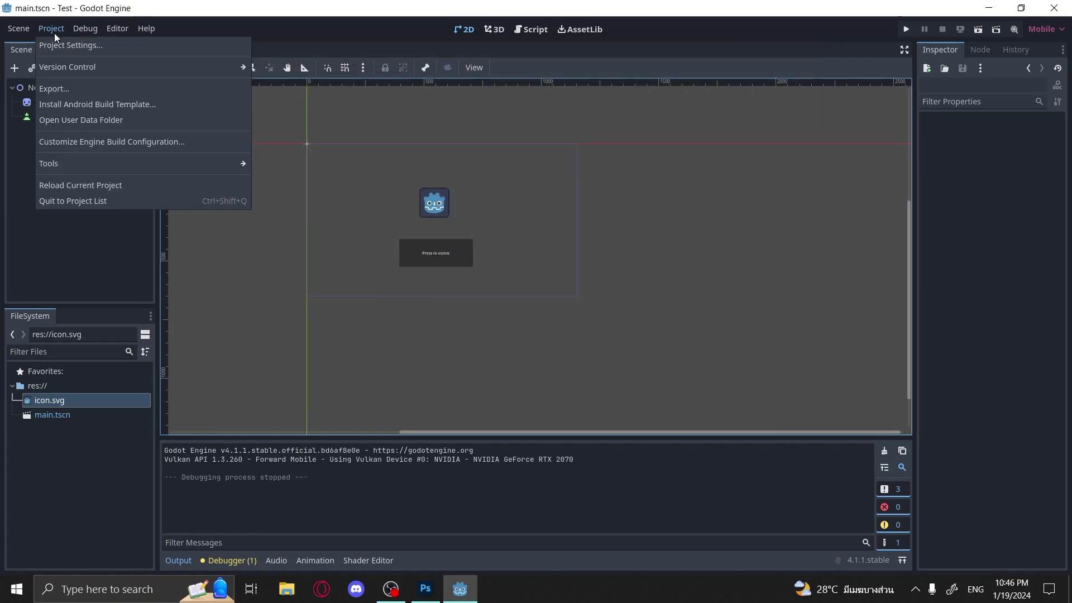
{"action": "left_click", "coordinate": [65, 44]}
{"action": "left_click", "coordinate": [871, 294]}
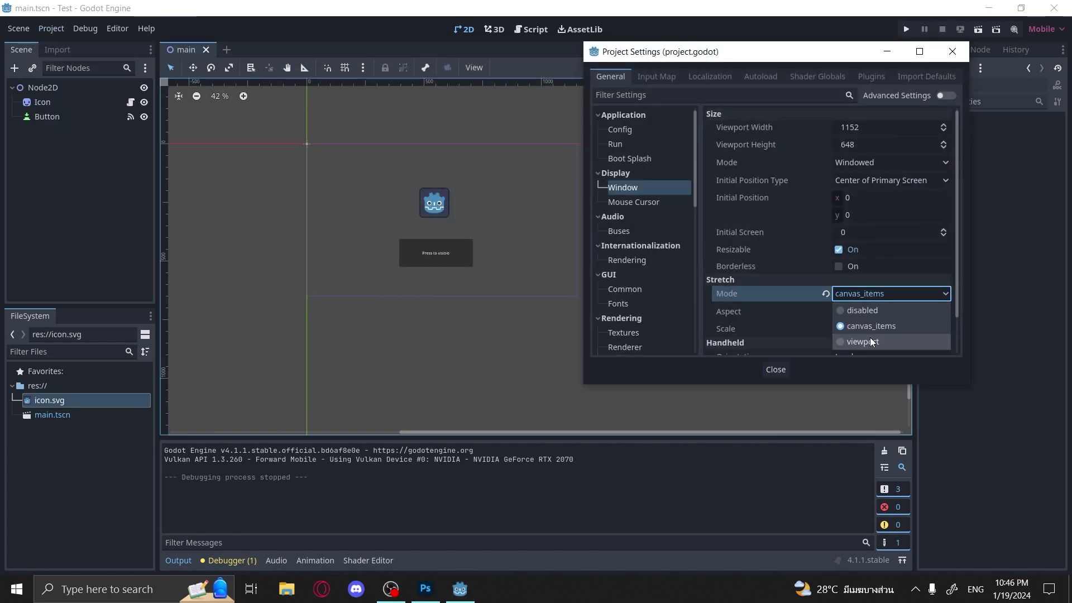
{"action": "left_click", "coordinate": [872, 342]}
{"action": "left_click", "coordinate": [781, 369]}
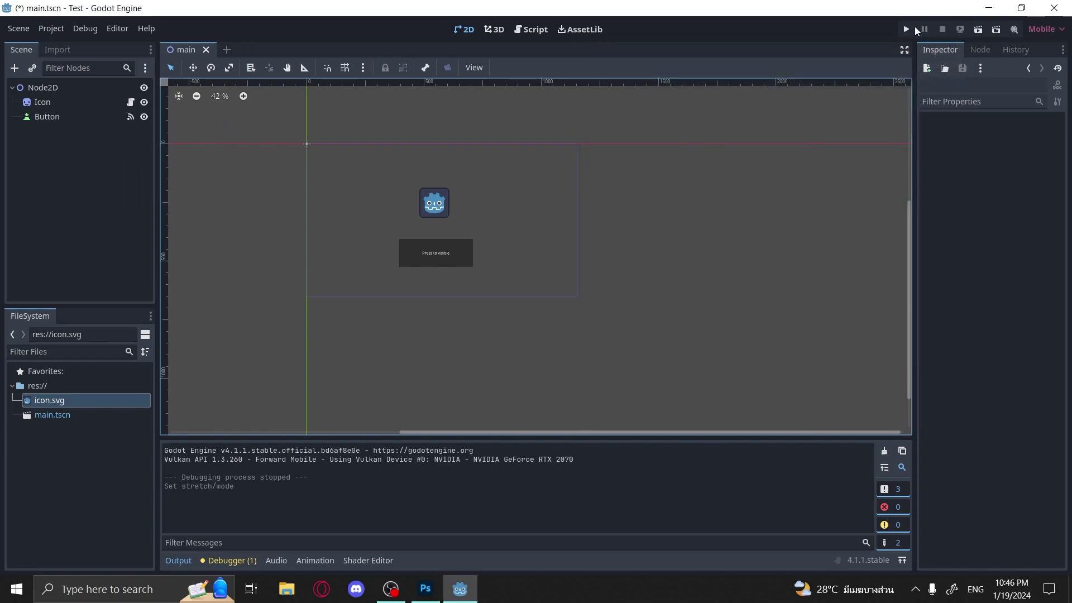
Step: Run the project with viewport stretching, maximize the game window to inspect the rendering, and close it
{"action": "left_click", "coordinate": [914, 28]}
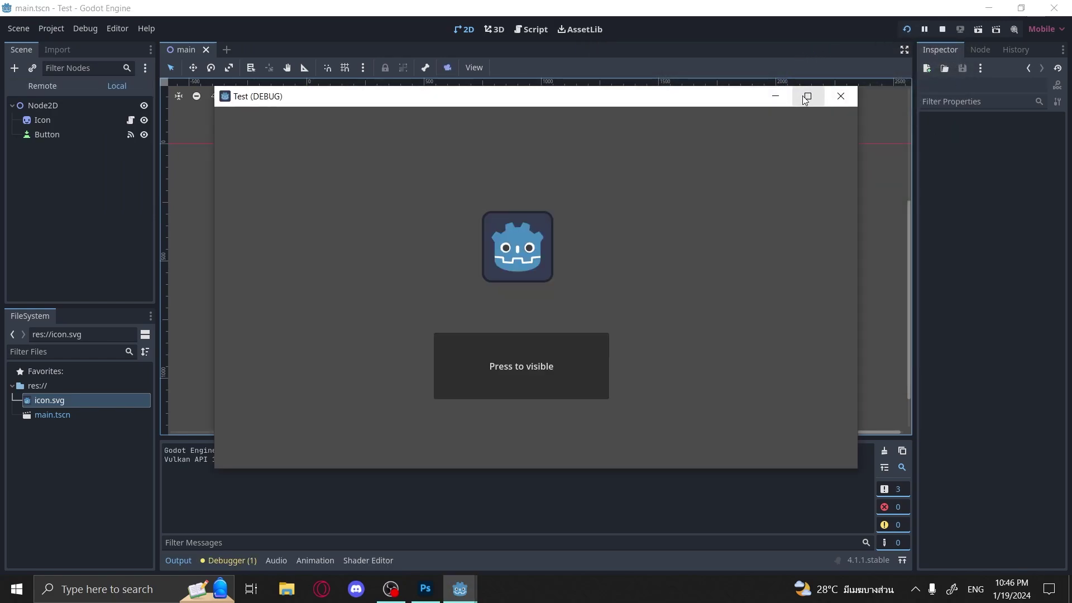
{"action": "left_click", "coordinate": [807, 97]}
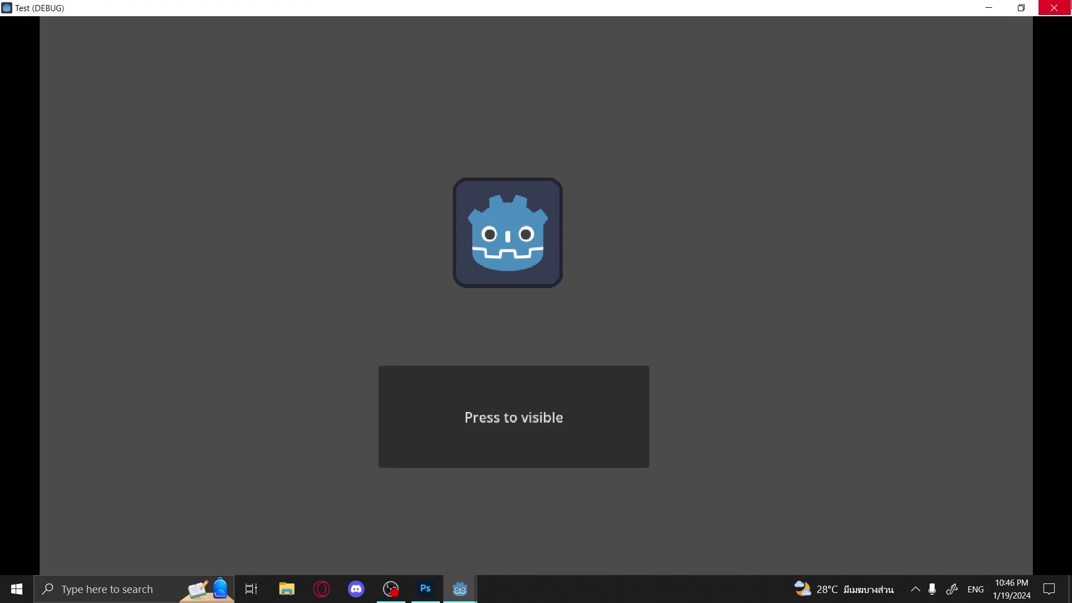
{"action": "left_click", "coordinate": [1054, 7]}
Step: Restore the default viewport size of 1152 by 648 in the project settings and close the settings window
{"action": "left_click", "coordinate": [50, 28]}
{"action": "left_click", "coordinate": [62, 45]}
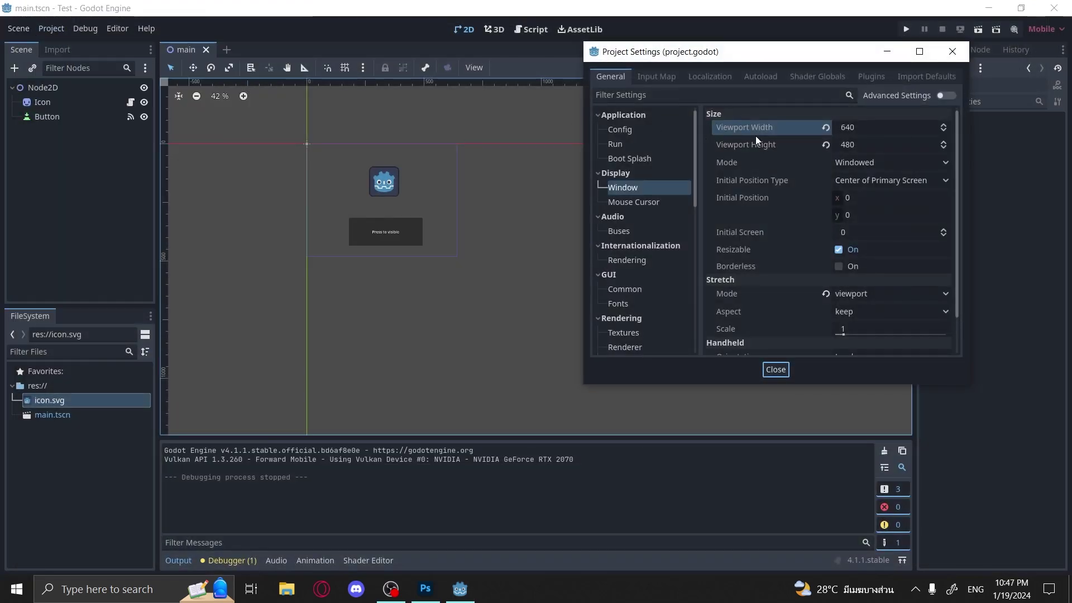
{"action": "left_click", "coordinate": [828, 129]}
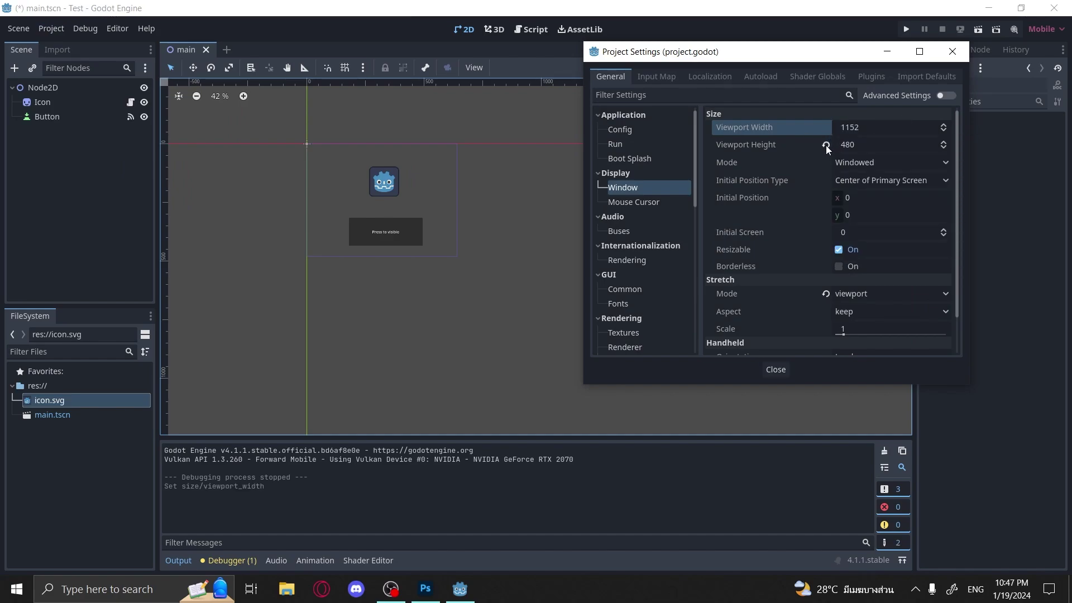
{"action": "left_click", "coordinate": [826, 145]}
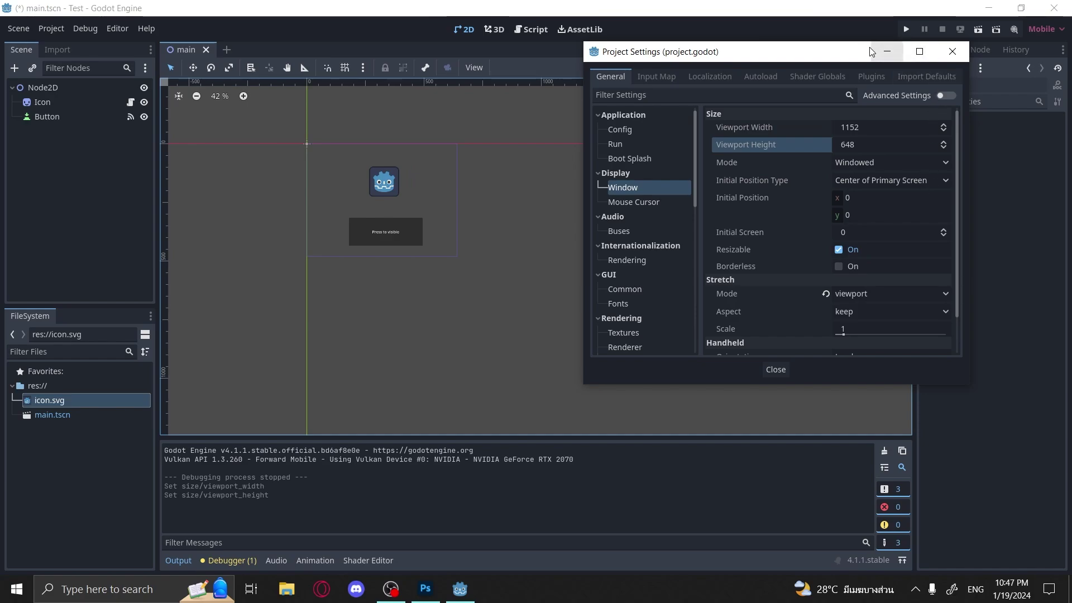
{"action": "left_click_drag", "start_coordinate": [859, 51], "coordinate": [838, 63]}
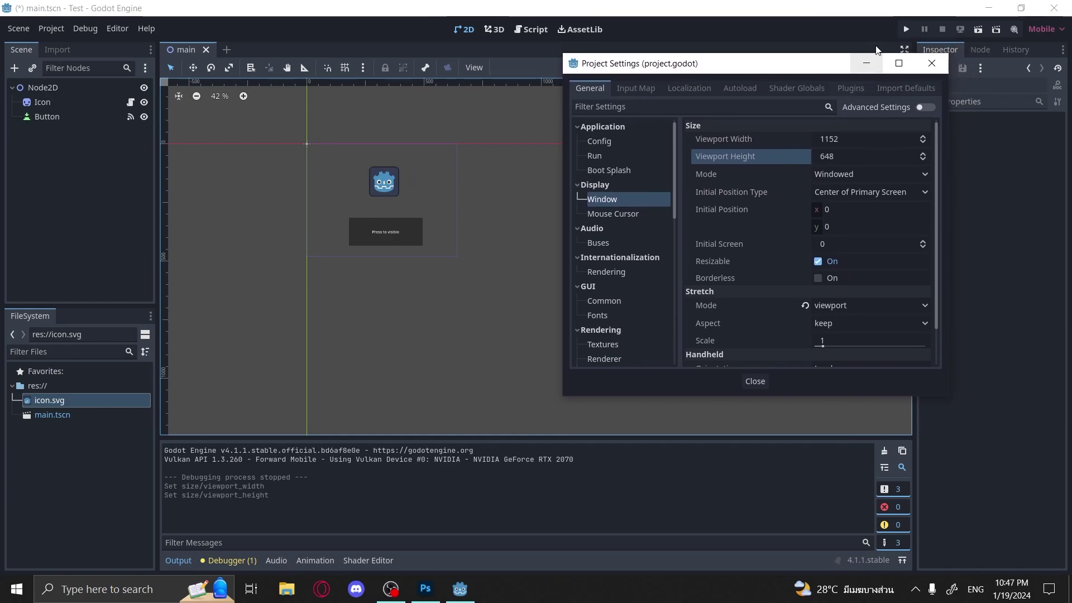
{"action": "left_click", "coordinate": [755, 381]}
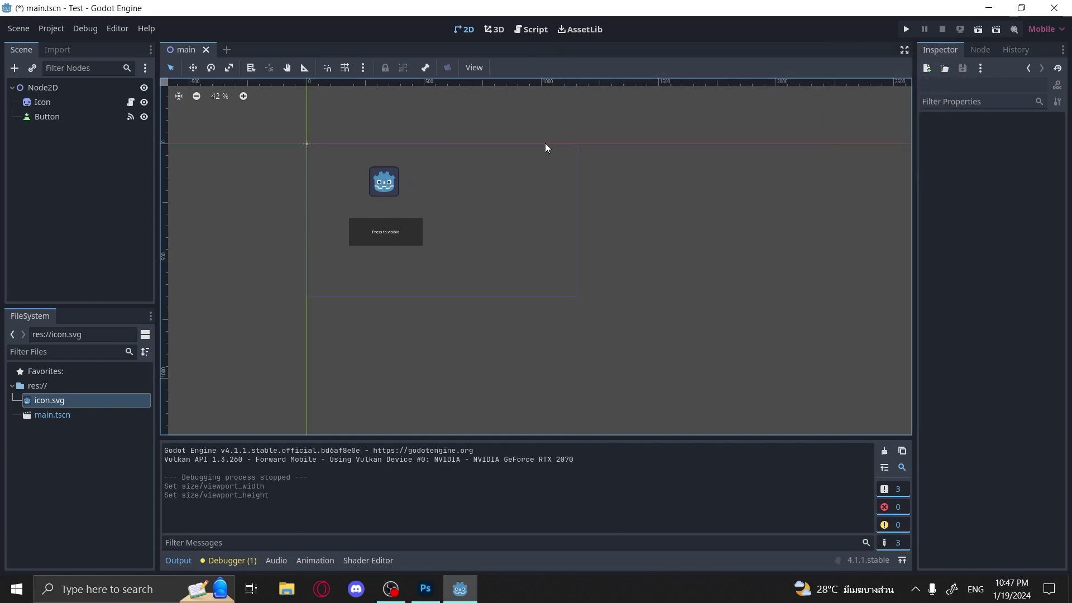
{"action": "left_click_drag", "start_coordinate": [540, 129], "coordinate": [323, 269]}
{"action": "left_click", "coordinate": [702, 325]}
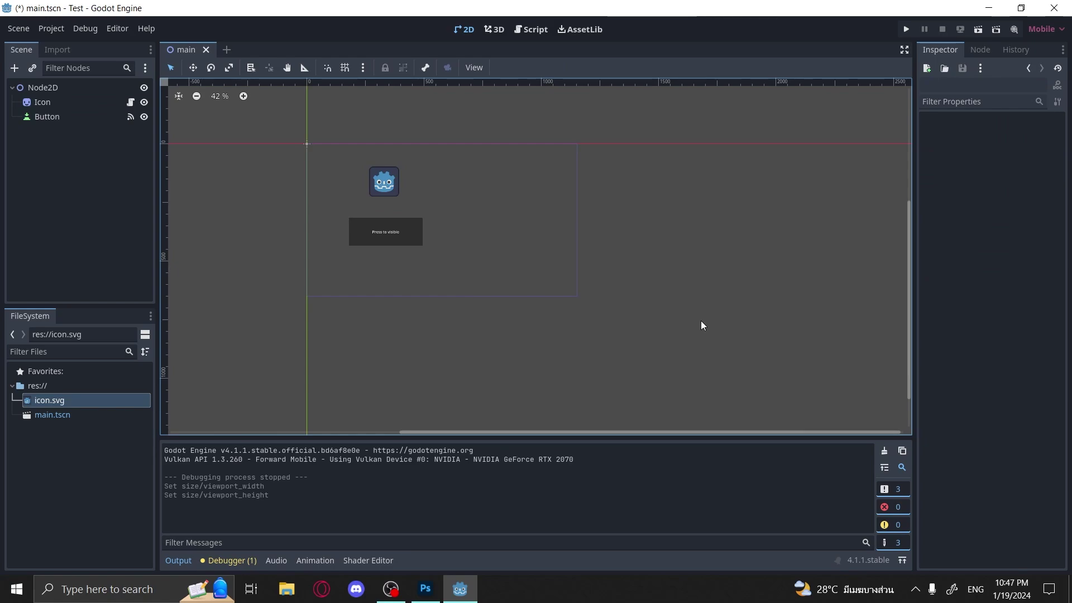